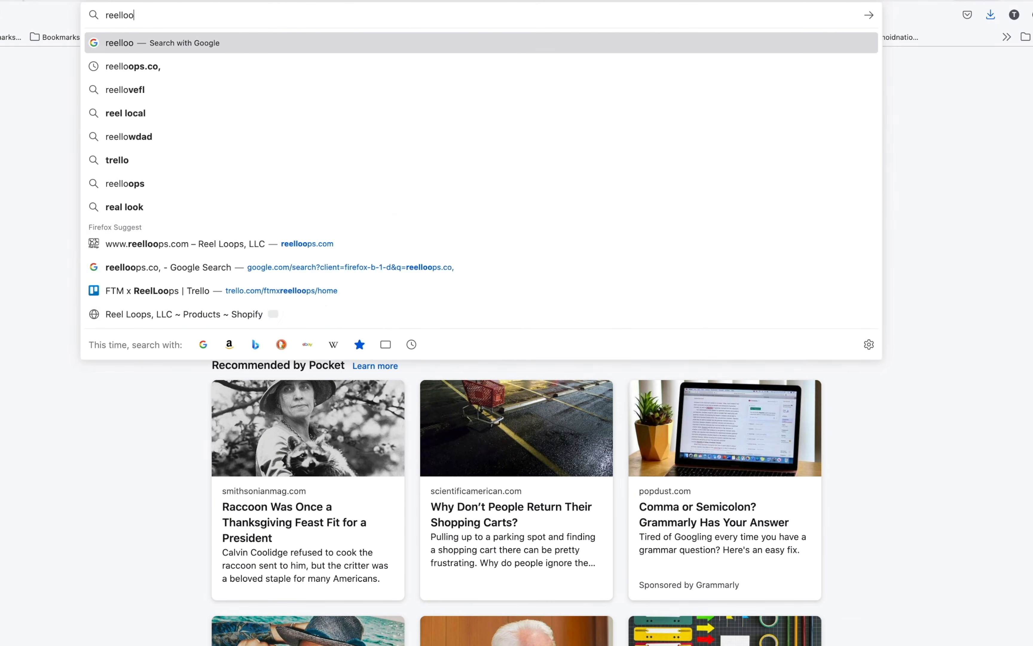
Step: Open reelloops.com and look over the Sweet Fusion Vol.1 preset pack page
type("ps.com")
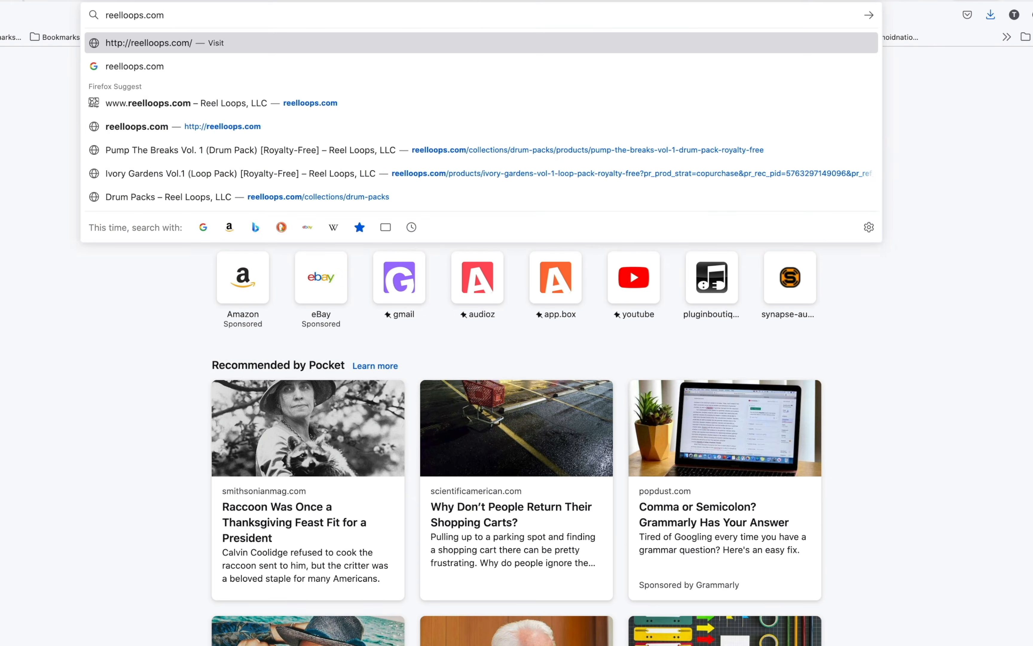
key("Return")
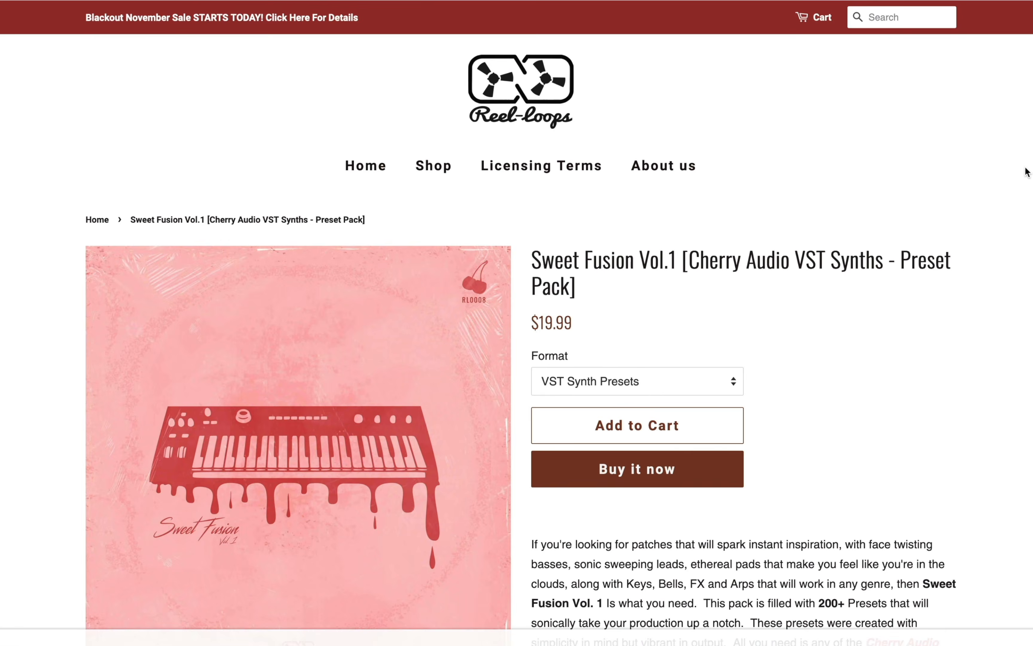
scroll(1027, 171, "down", 5)
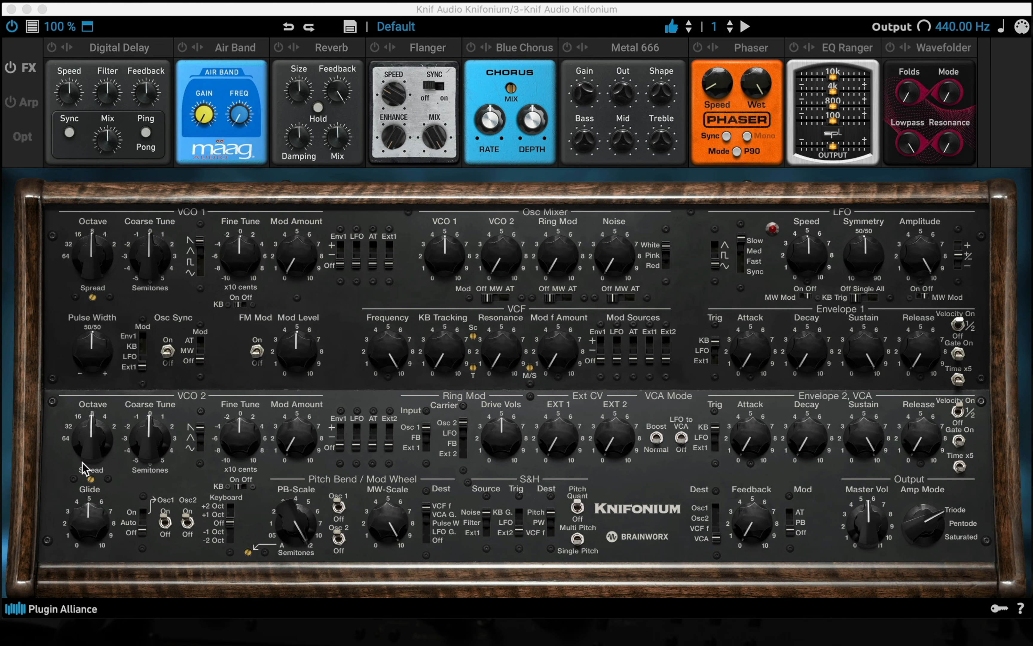
Step: Try out the Mod Amount and Mod Level controls of VCO 1
mouse_move(299, 272)
left_mouse_down()
mouse_move(301, 295)
mouse_move(297, 259)
left_mouse_up()
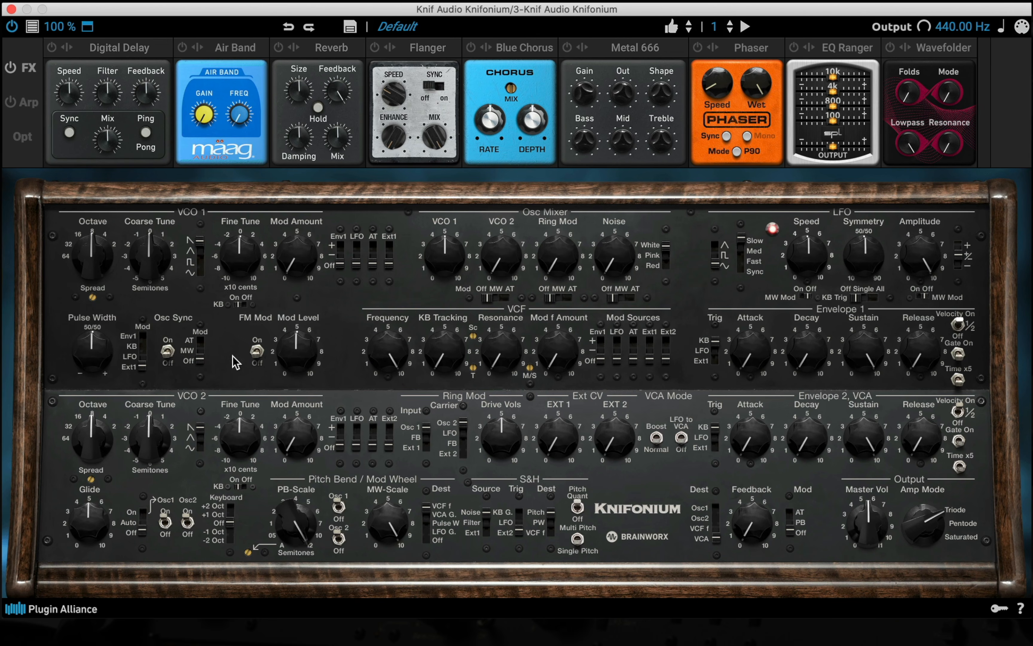
left_click_drag(286, 365, 285, 369)
mouse_move(479, 345)
mouse_move(564, 427)
mouse_move(931, 510)
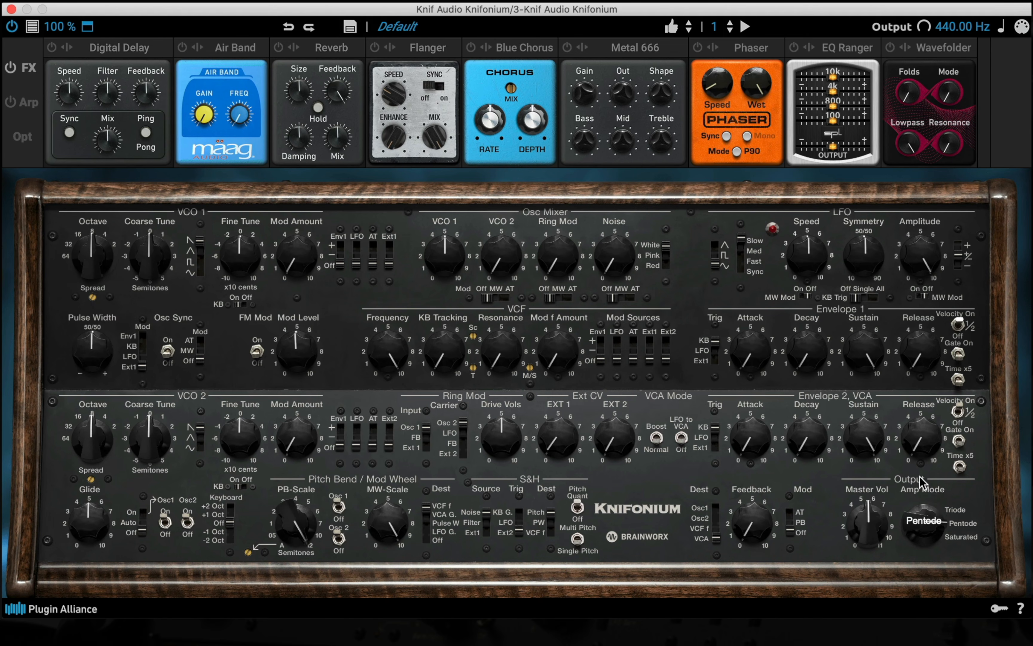
Step: Audition the Saturated and Triode amp modes while raising Master Vol to maximum
left_click(943, 544)
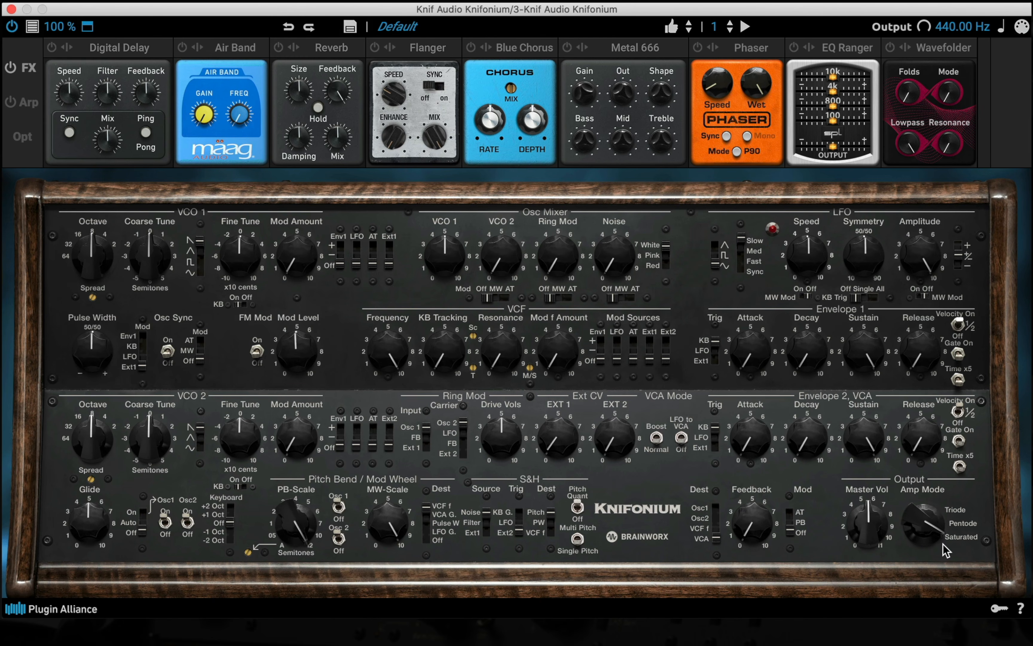
left_click_drag(873, 548, 860, 496)
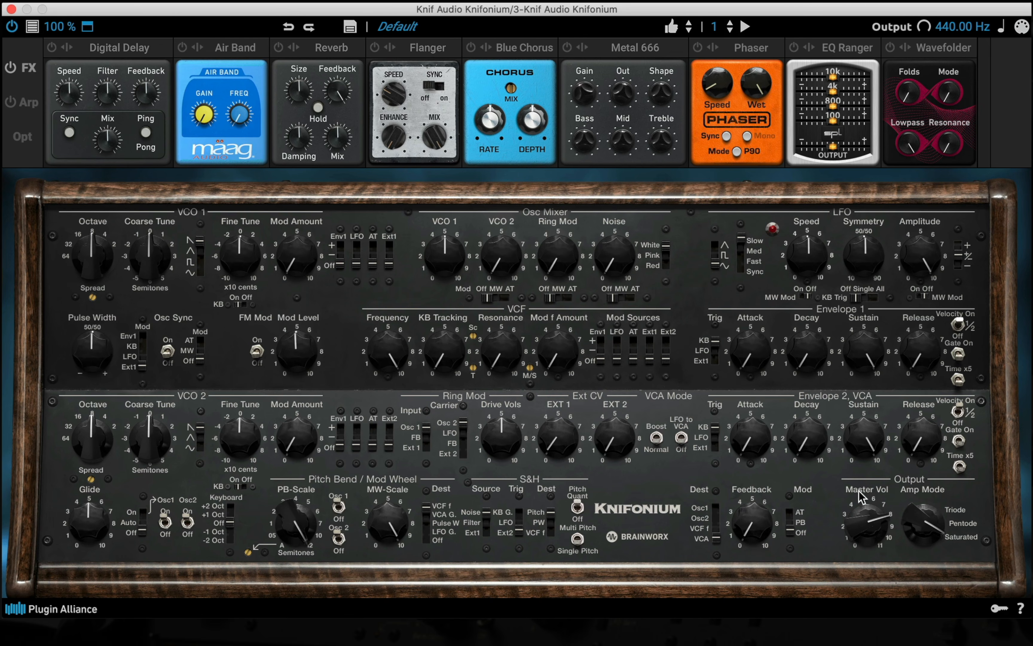
mouse_move(927, 521)
left_mouse_down()
mouse_move(927, 504)
mouse_move(933, 567)
mouse_move(931, 513)
left_mouse_up()
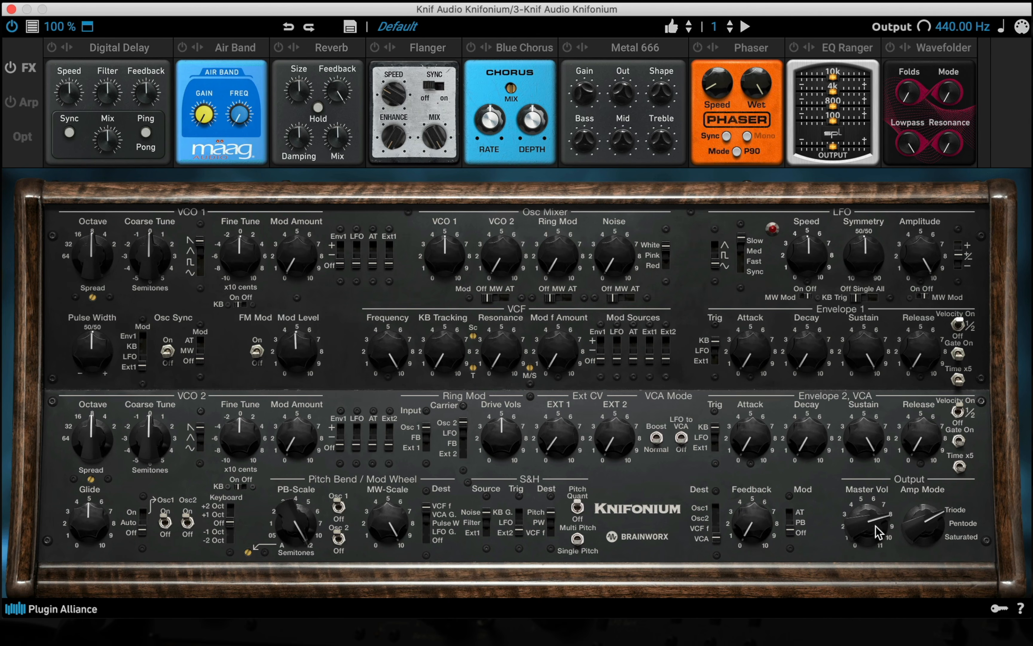
left_click_drag(869, 526, 867, 470)
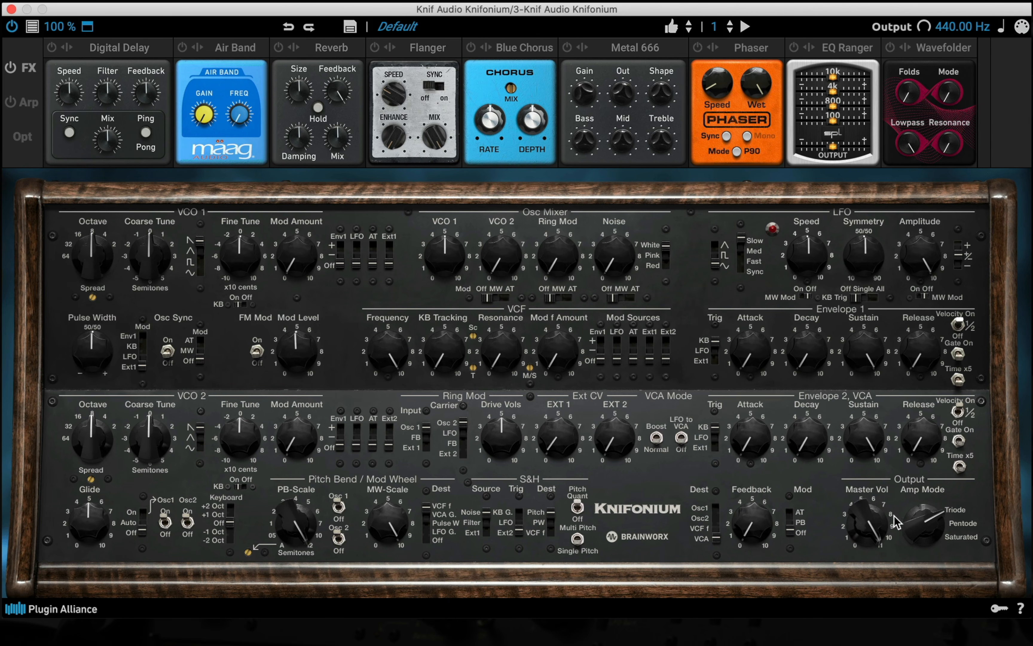
left_click(911, 522)
left_click_drag(935, 463, 941, 550)
Step: Show the voice handling and aftertouch options, and reload the Default preset from the favorites
left_click(21, 102)
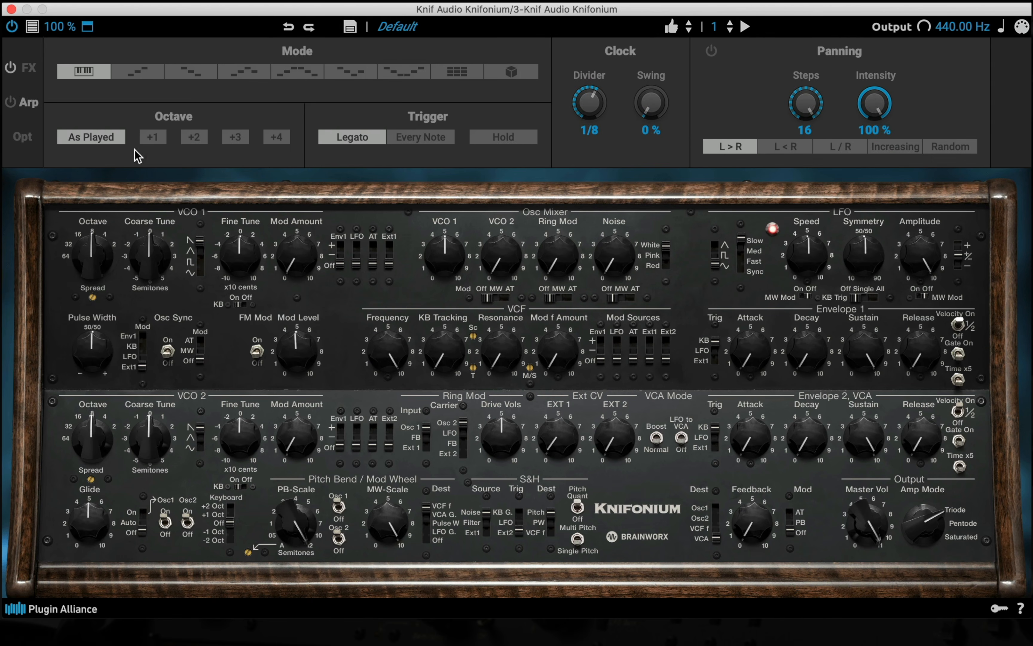
left_click(23, 138)
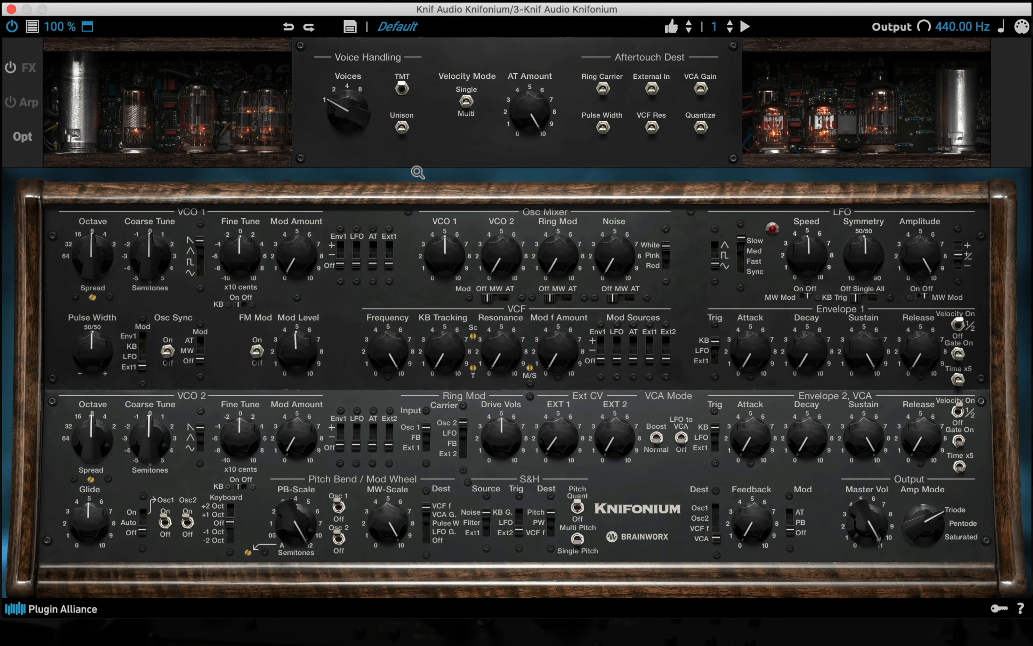
left_click(399, 28)
mouse_move(455, 41)
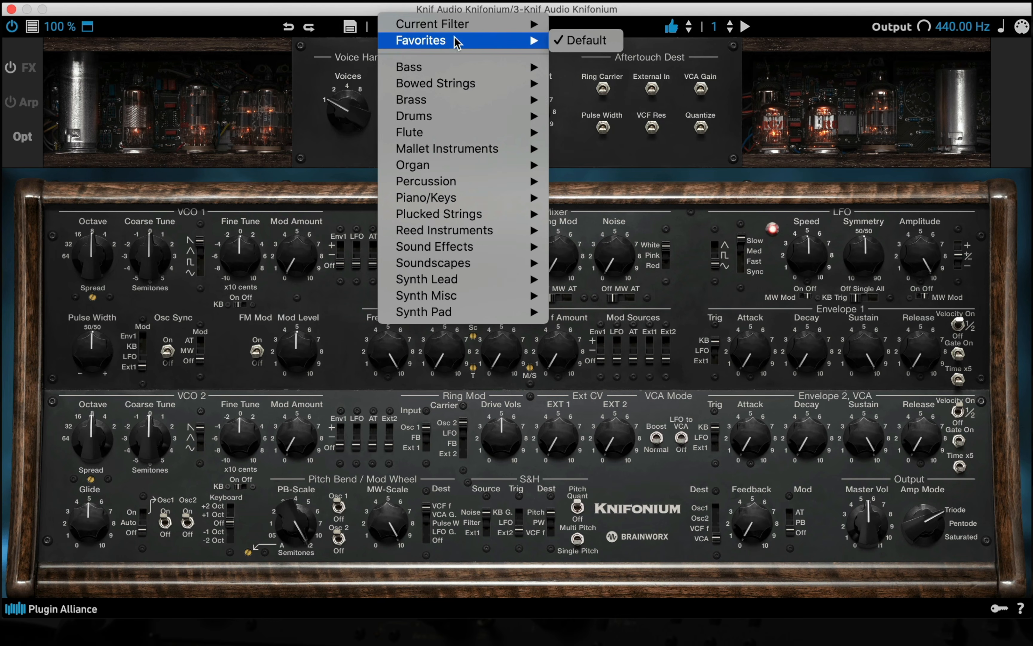
left_click(593, 40)
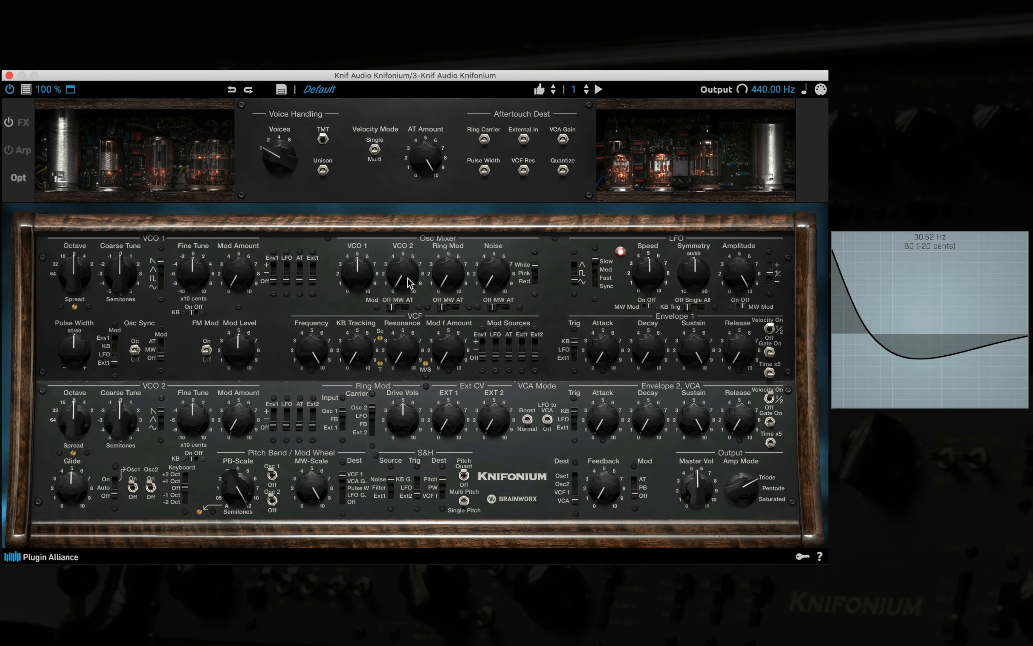
Step: Raise VCO 2 to about 5 in the Osc Mixer and audition detuning with VCO 1's Fine Tune, returning it to center
left_click_drag(407, 282, 397, 233)
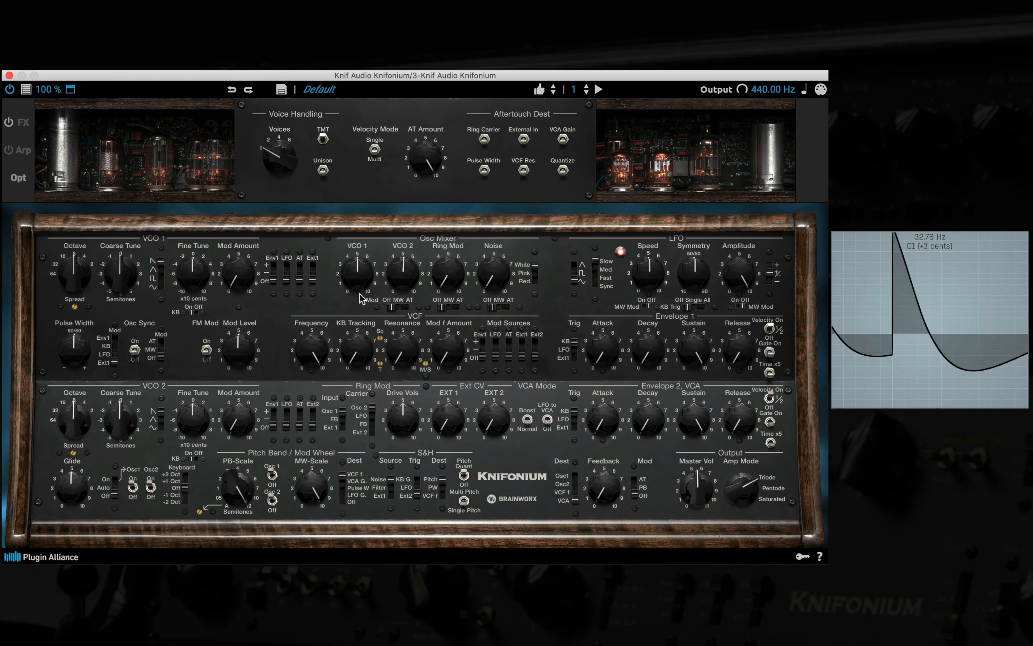
left_click_drag(196, 287, 197, 285)
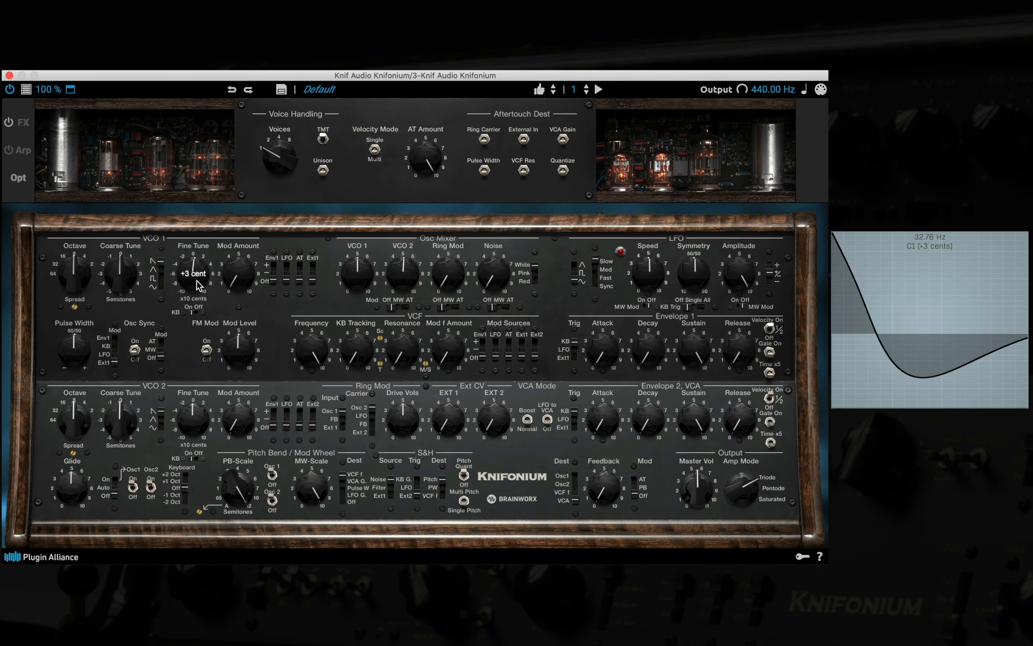
scroll(194, 274, "up", 7)
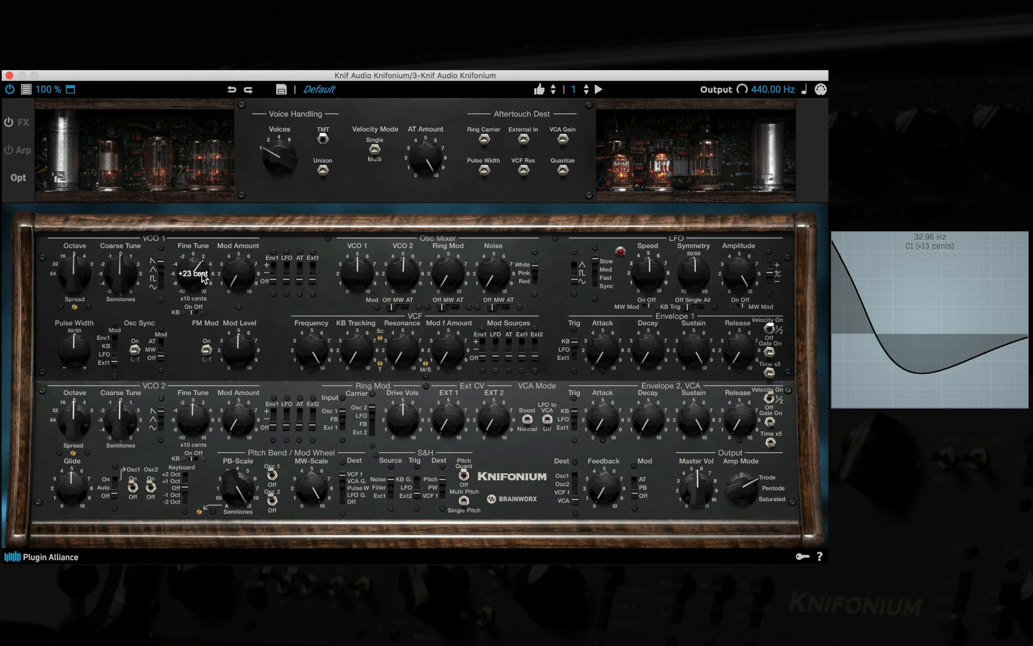
scroll(204, 277, "up", 8)
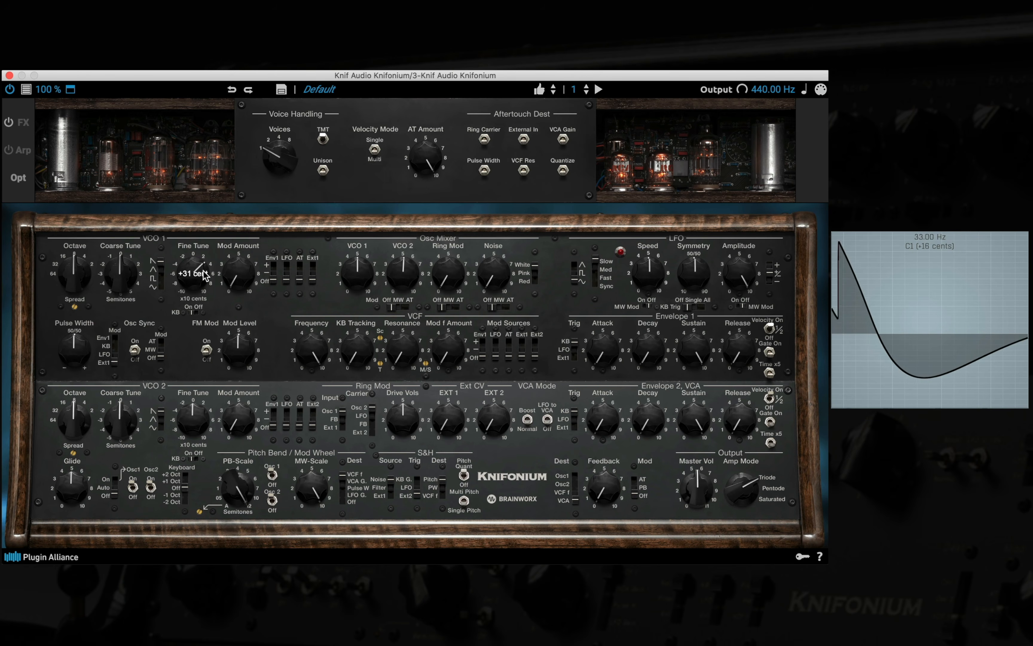
scroll(202, 269, "up", 8)
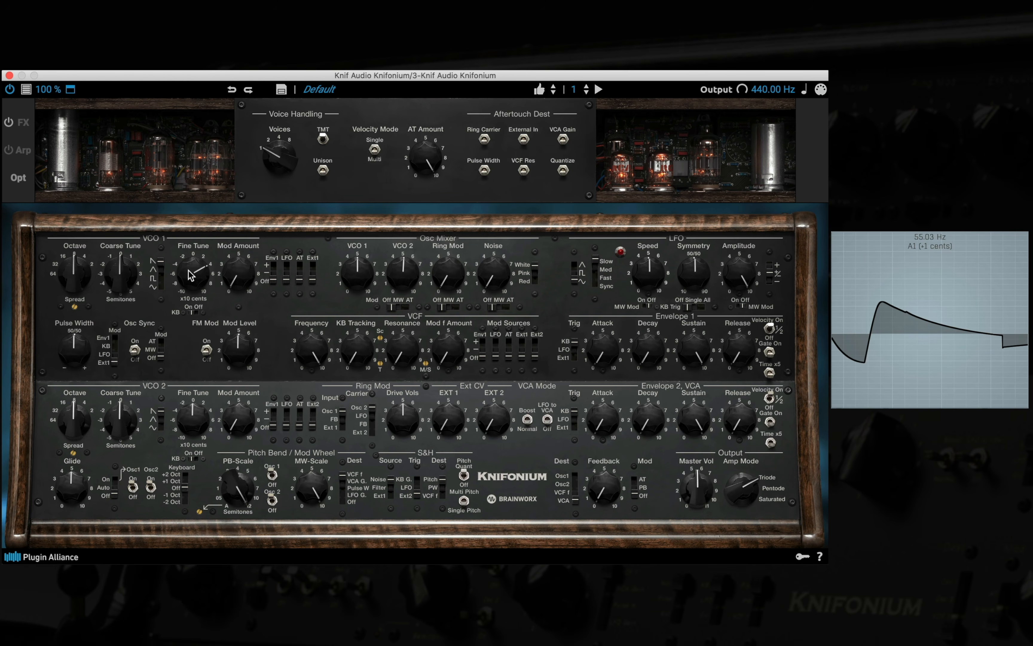
left_click_drag(195, 276, 195, 290)
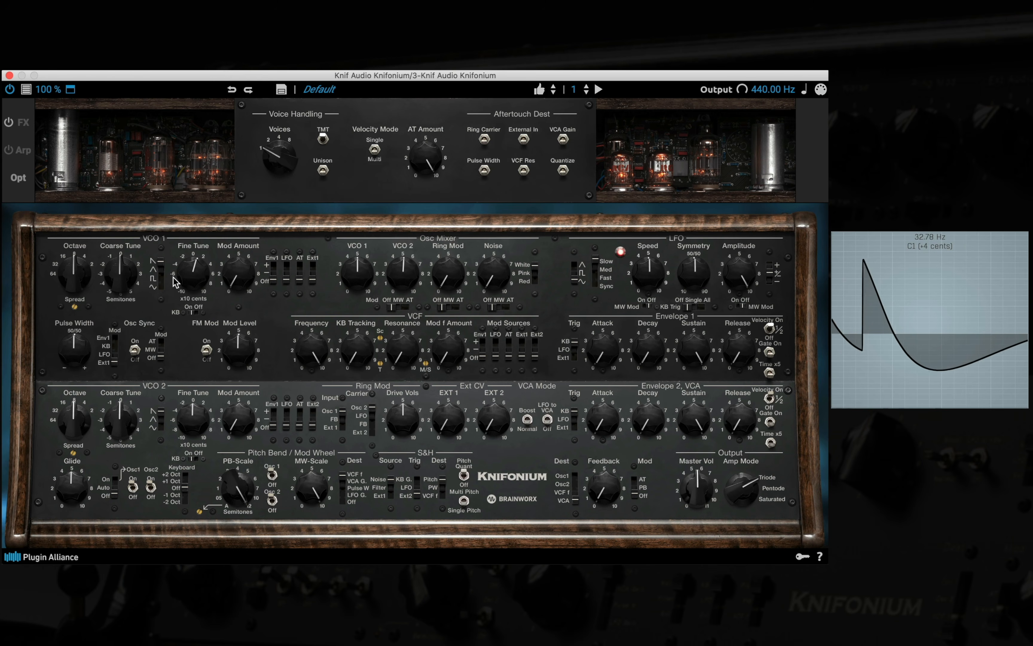
left_click_drag(177, 280, 177, 286)
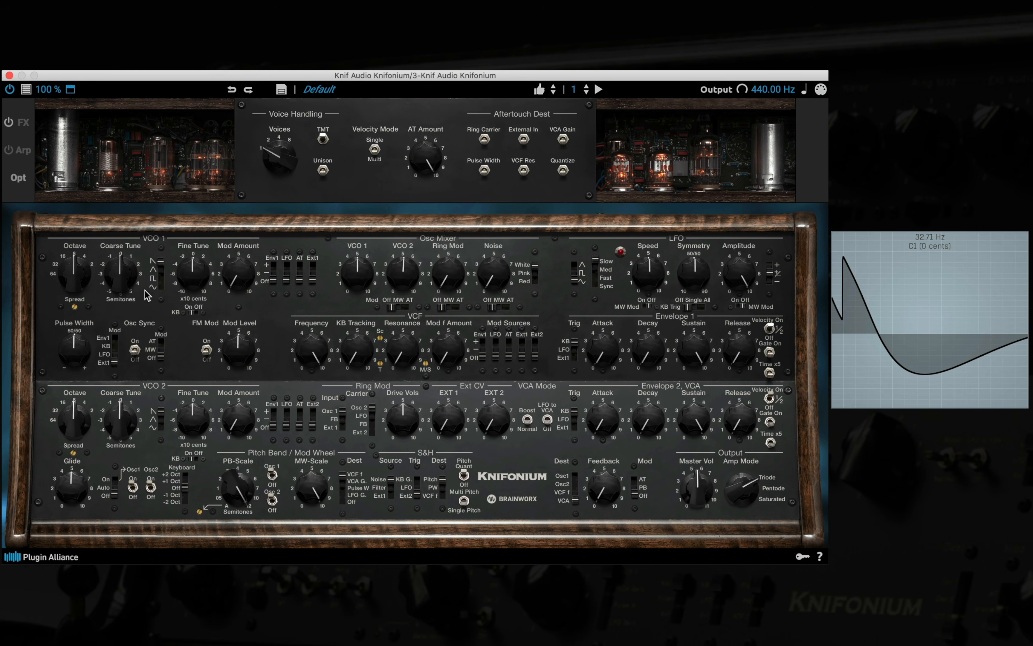
Step: Try the Spread controls of both oscillators, taking VCO 2's Spread to 100%
mouse_move(76, 309)
left_mouse_down()
mouse_move(89, 190)
mouse_move(86, 320)
left_mouse_up()
left_click_drag(74, 453, 70, 413)
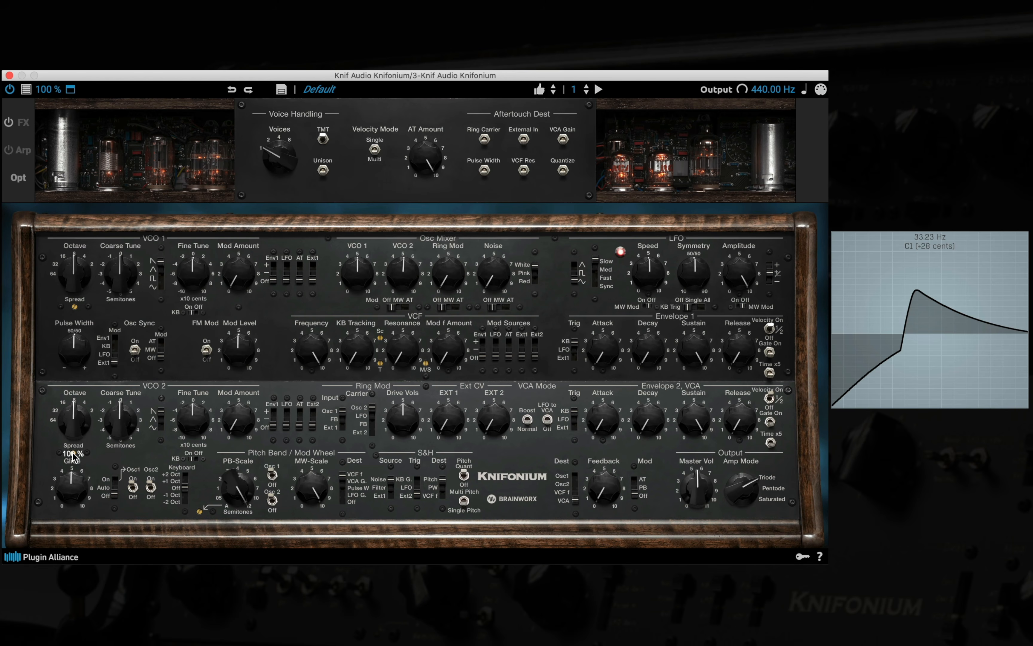
left_click_drag(75, 458, 72, 475)
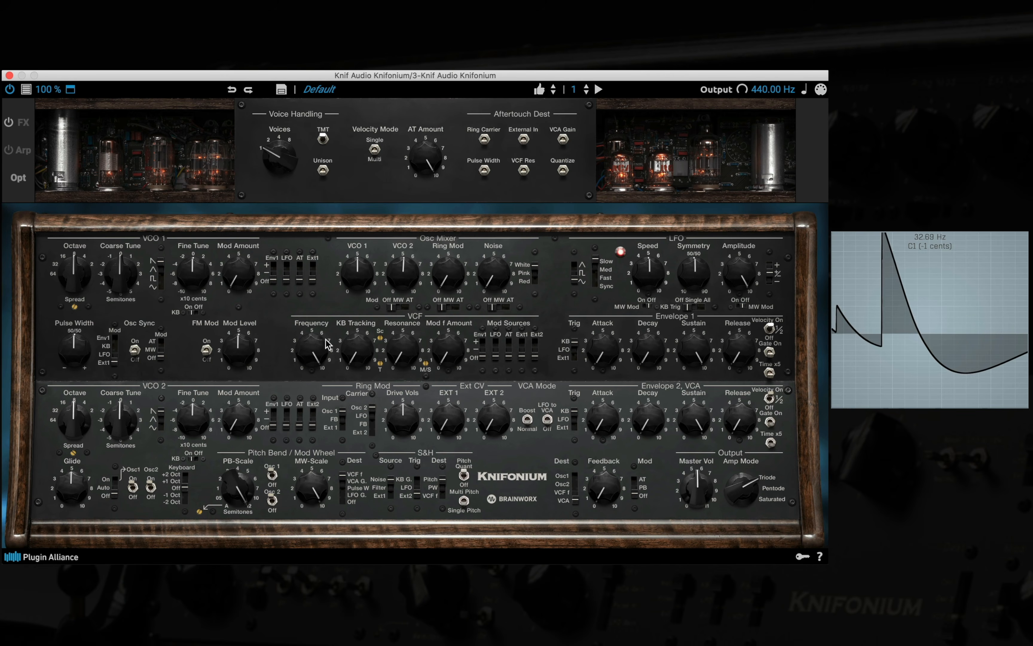
Step: Lower the VCF Frequency to about 8 and detune VCO 1 slightly upward with Fine Tune
left_click_drag(308, 351, 297, 372)
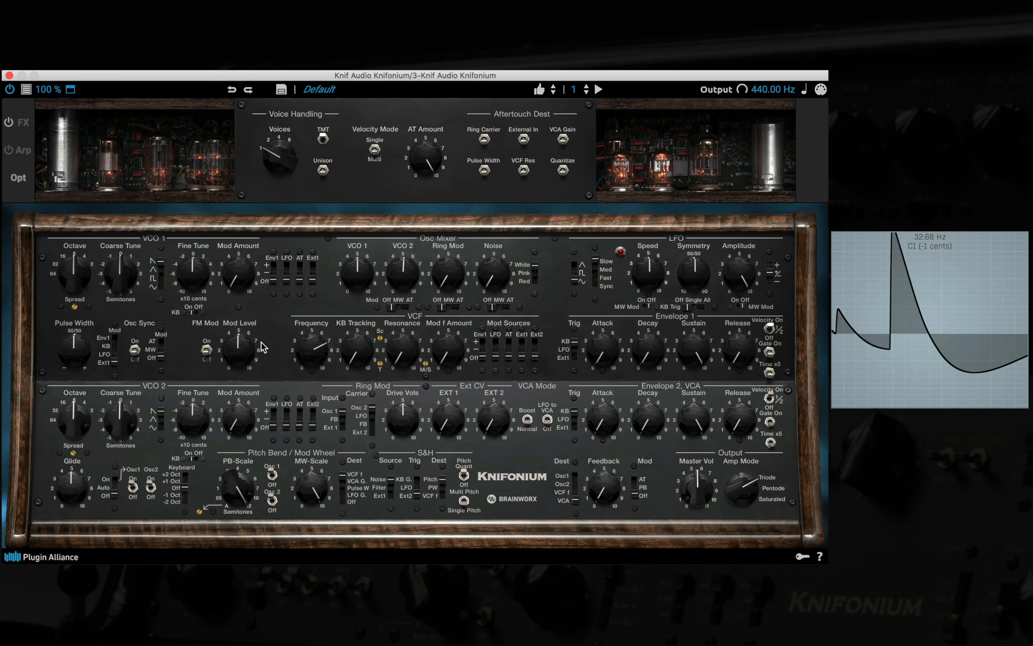
left_click_drag(201, 282, 202, 272)
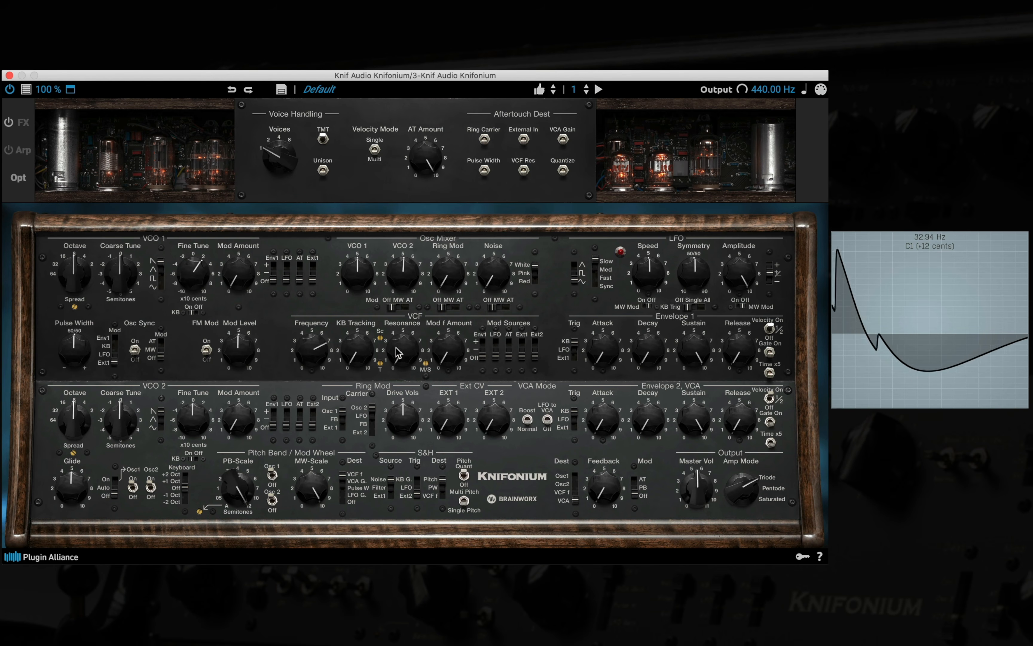
Step: Audition the filter by raising Resonance, sweeping the VCF Frequency down and bringing Resonance back to about 4
left_click_drag(397, 353, 401, 282)
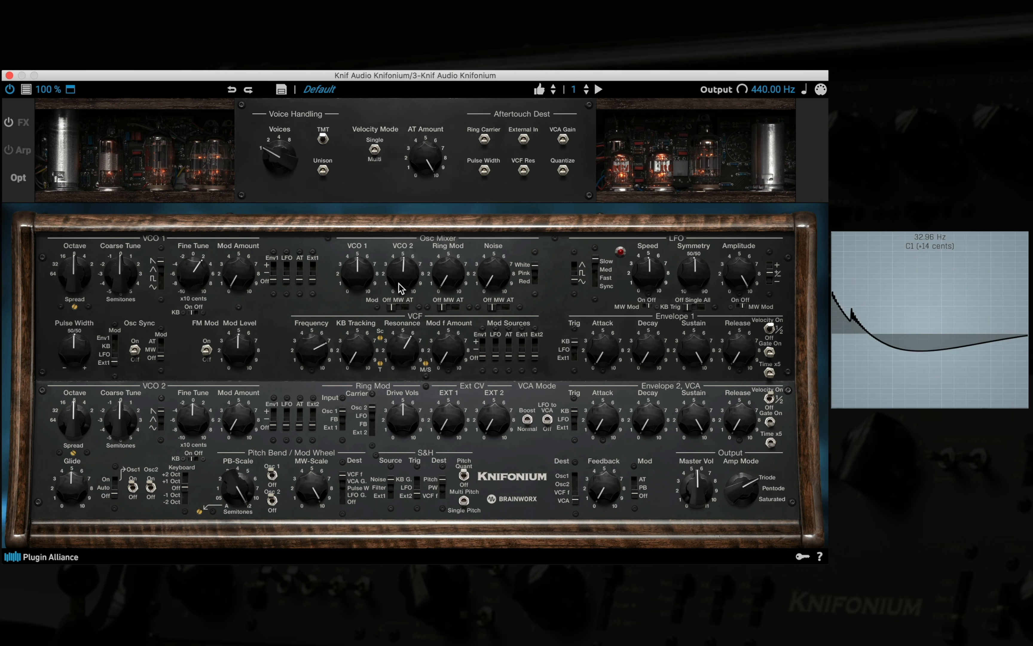
left_click_drag(321, 347, 314, 378)
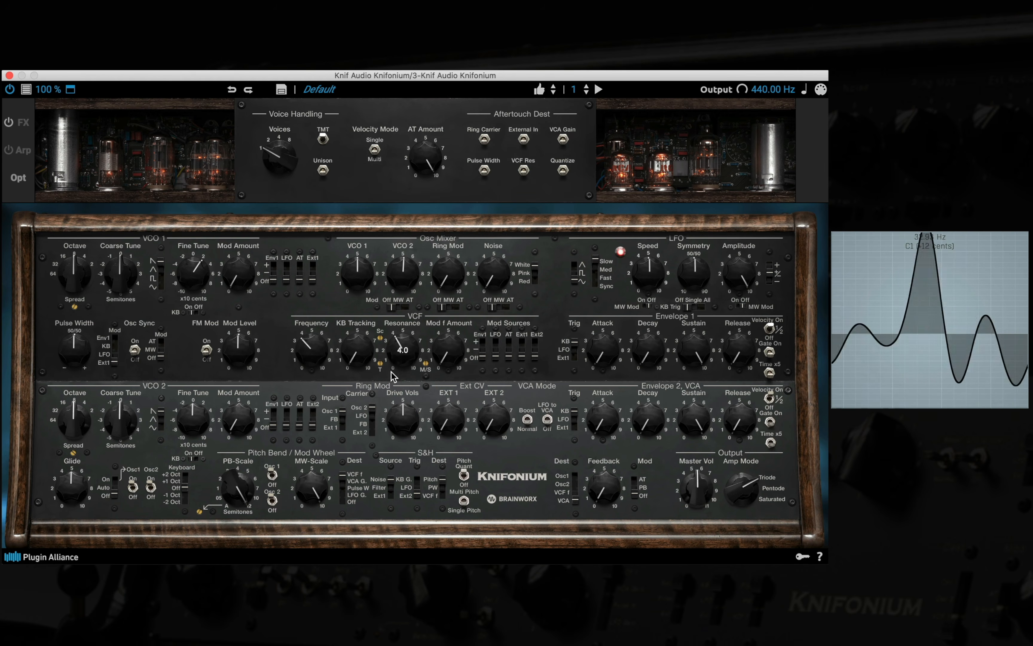
left_click_drag(391, 364, 386, 377)
left_click_drag(314, 357, 340, 374)
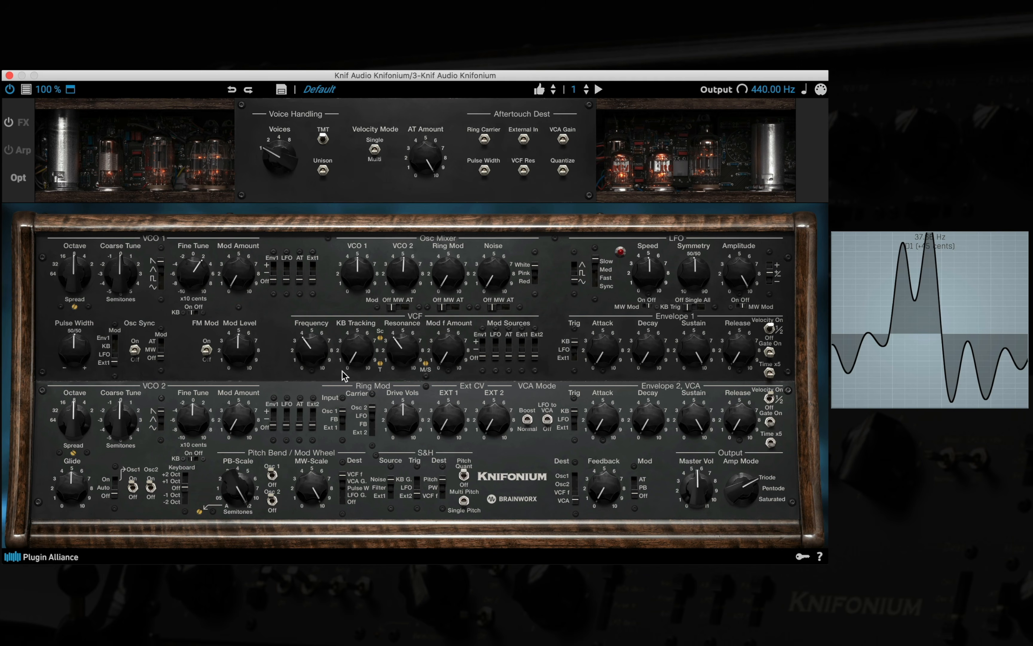
left_click_drag(305, 375, 321, 353)
Step: Audition further filter sweeps with varied Resonance, settling the VCF Frequency and Resonance at about 4.5
left_click_drag(416, 368, 429, 188)
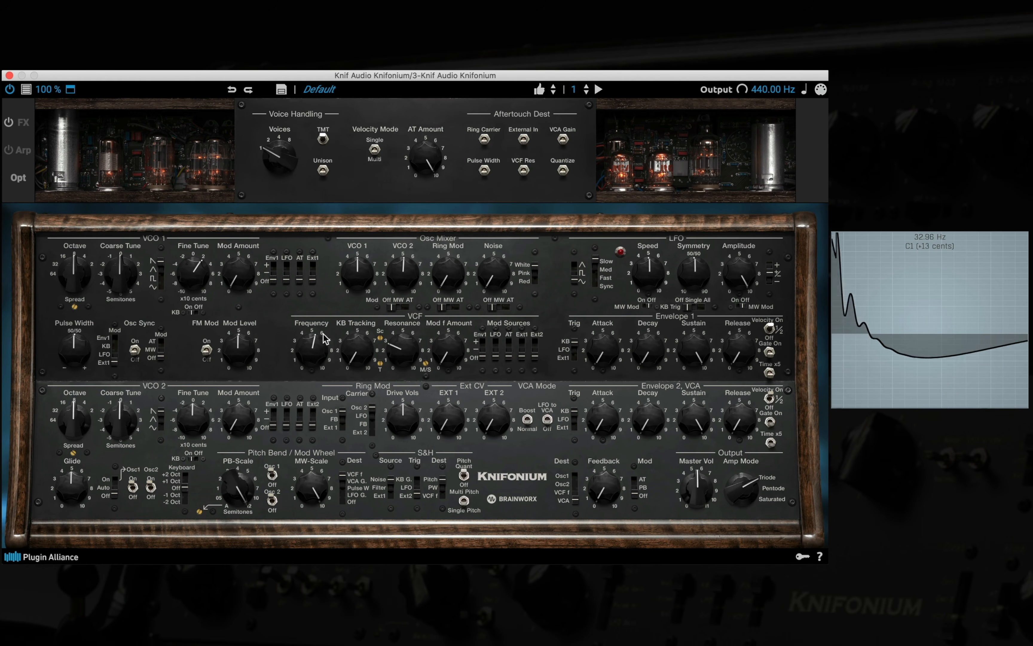
left_click_drag(313, 348, 322, 294)
left_click_drag(407, 354, 412, 299)
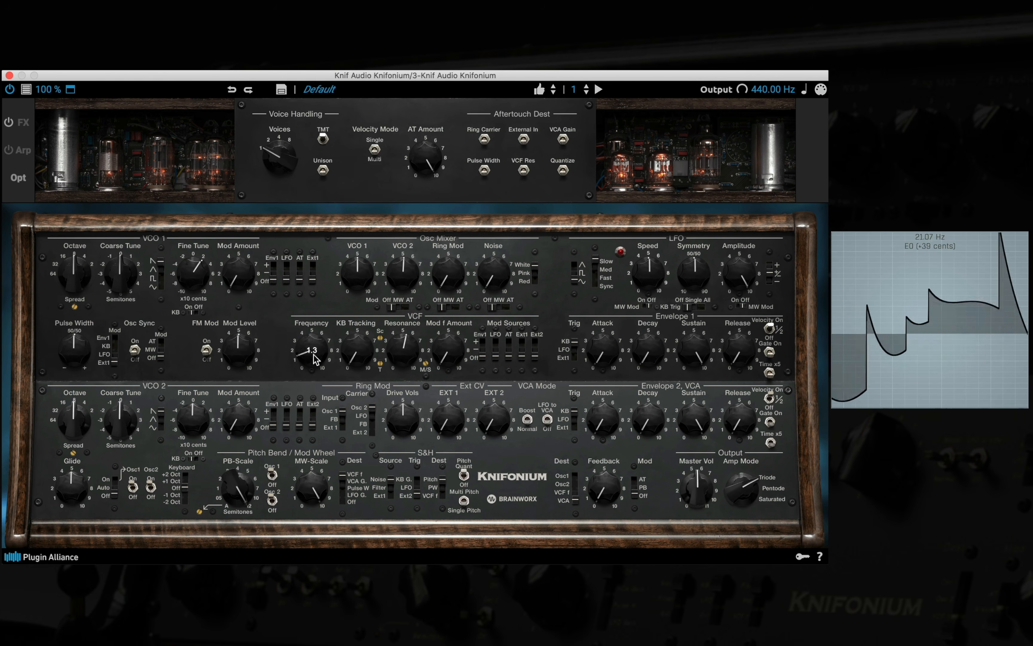
left_click_drag(310, 353, 294, 375)
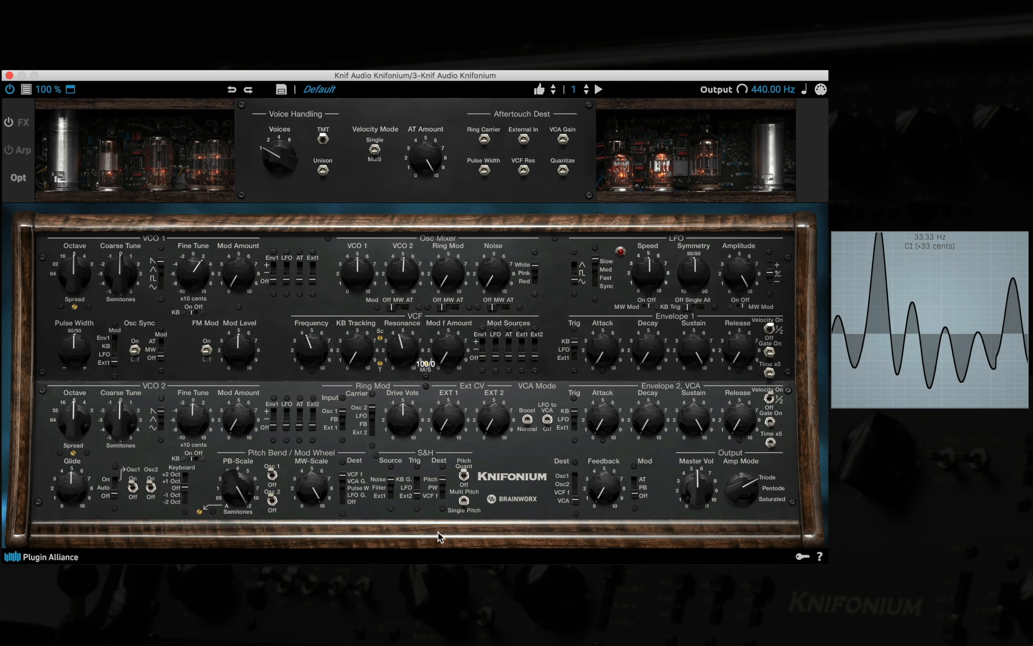
mouse_move(315, 347)
left_mouse_down()
mouse_move(327, 422)
mouse_move(326, 351)
mouse_move(328, 403)
mouse_move(328, 363)
left_mouse_up()
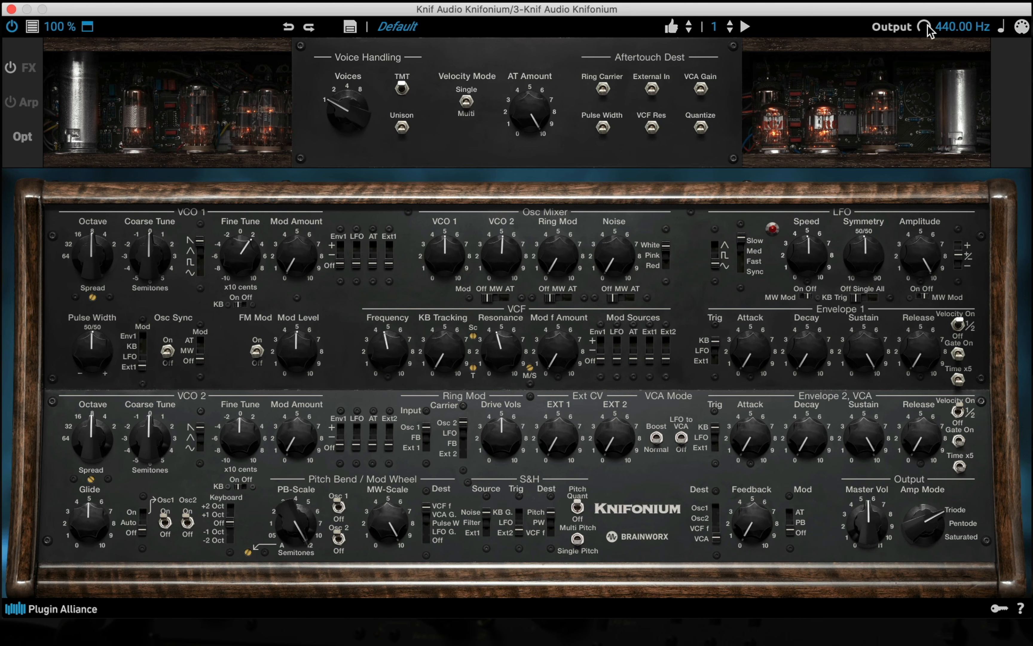
Step: Set Voices to 8 and adjust the plugin's overall output level
left_click_drag(928, 30, 926, 67)
left_click_drag(346, 107, 347, 81)
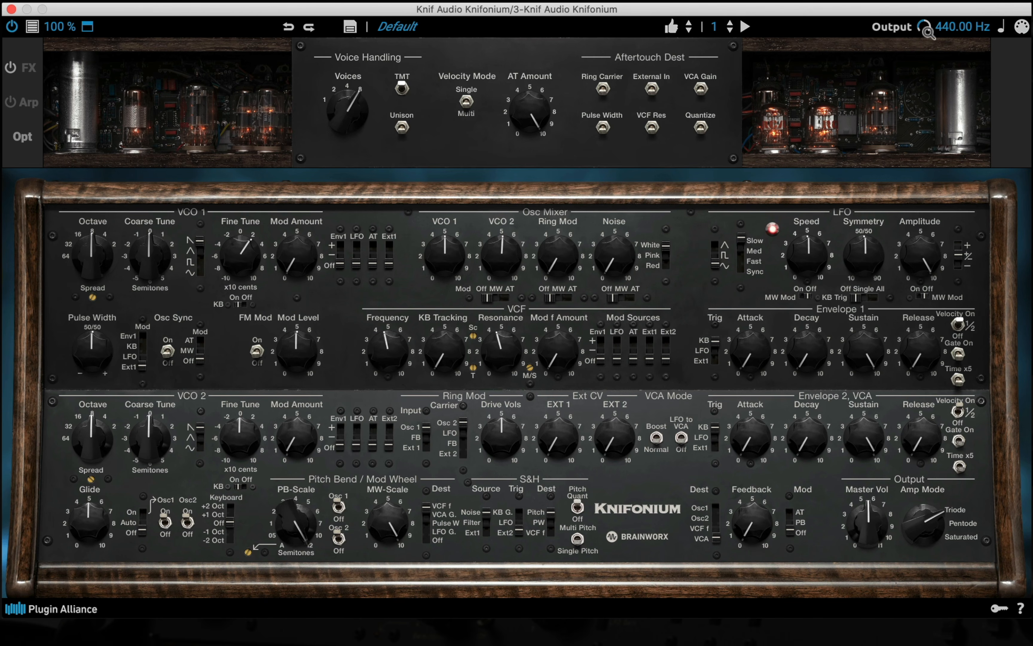
left_click_drag(929, 19, 930, 8)
Step: Lower the VCF Resonance to 0.0, adjust the filter's M/S spread and sweep the Frequency
mouse_move(393, 356)
left_mouse_down()
mouse_move(394, 377)
mouse_move(393, 339)
left_mouse_up()
left_click_drag(533, 366, 532, 371)
left_click_drag(497, 352, 501, 455)
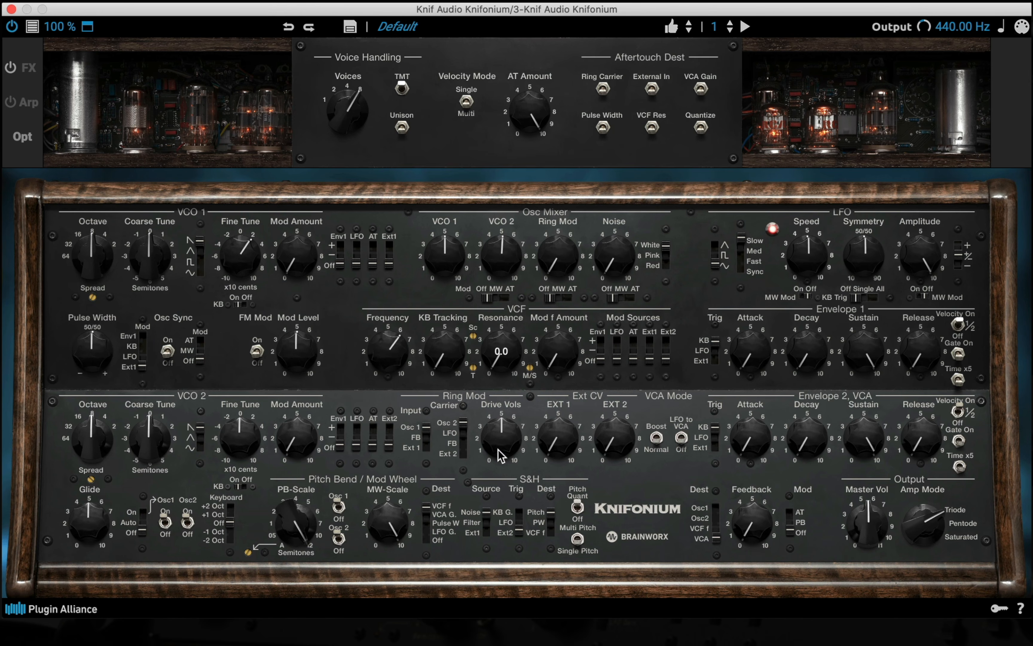
left_click_drag(405, 376, 389, 329)
left_click_drag(414, 358, 408, 313)
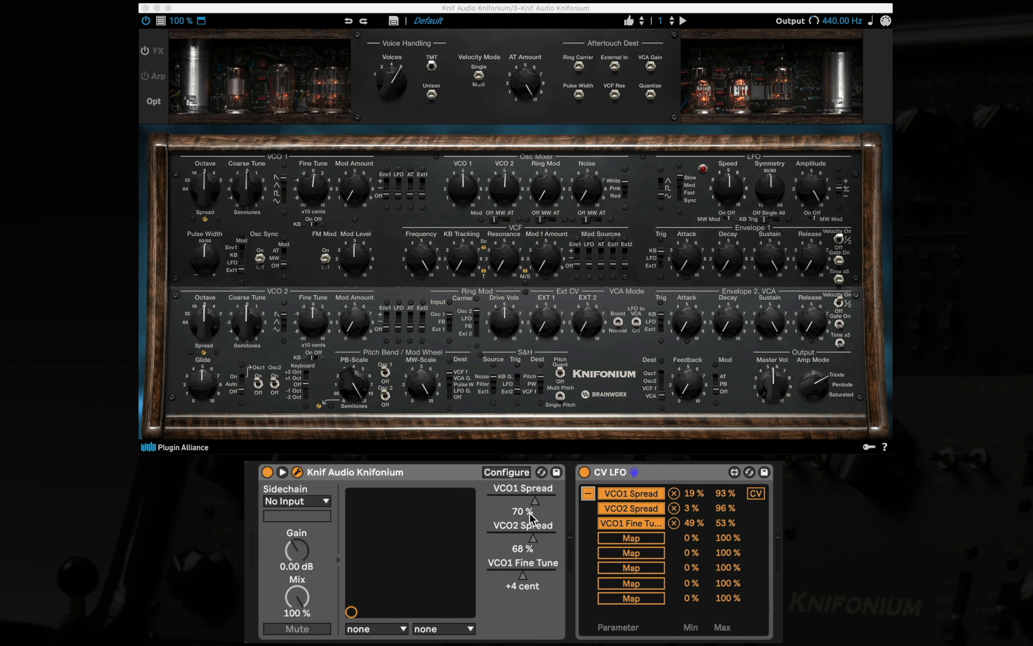
Step: Switch the CV LFO device from its parameter mapping list to its waveform and rate settings
left_click(588, 493)
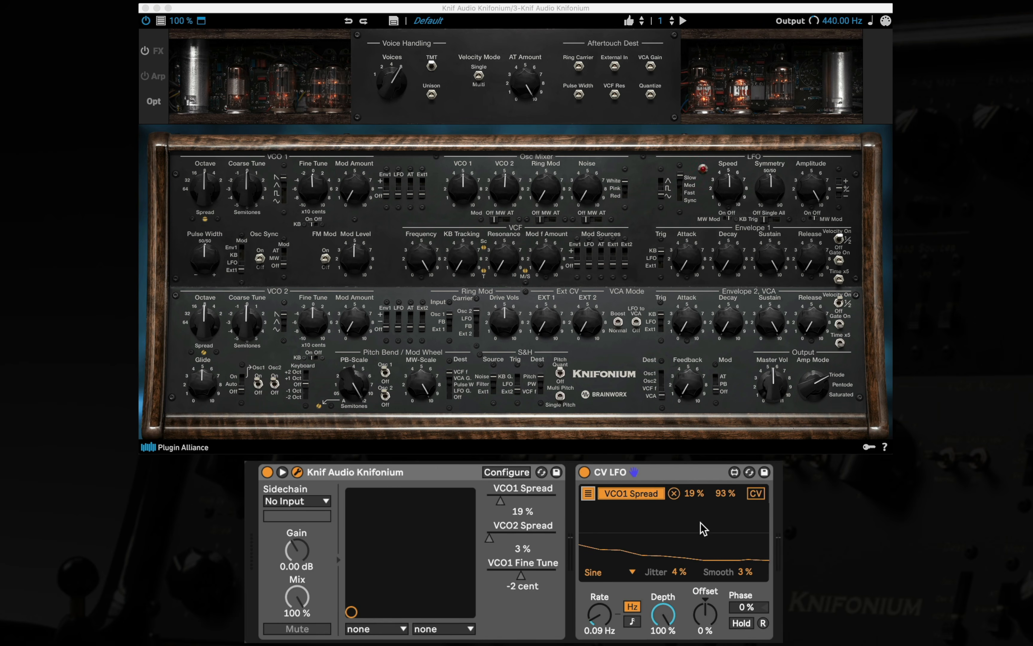
Step: Inspect the CV LFO's Jitter setting and its list of mapped parameters, returning to the waveform view
left_click(679, 573)
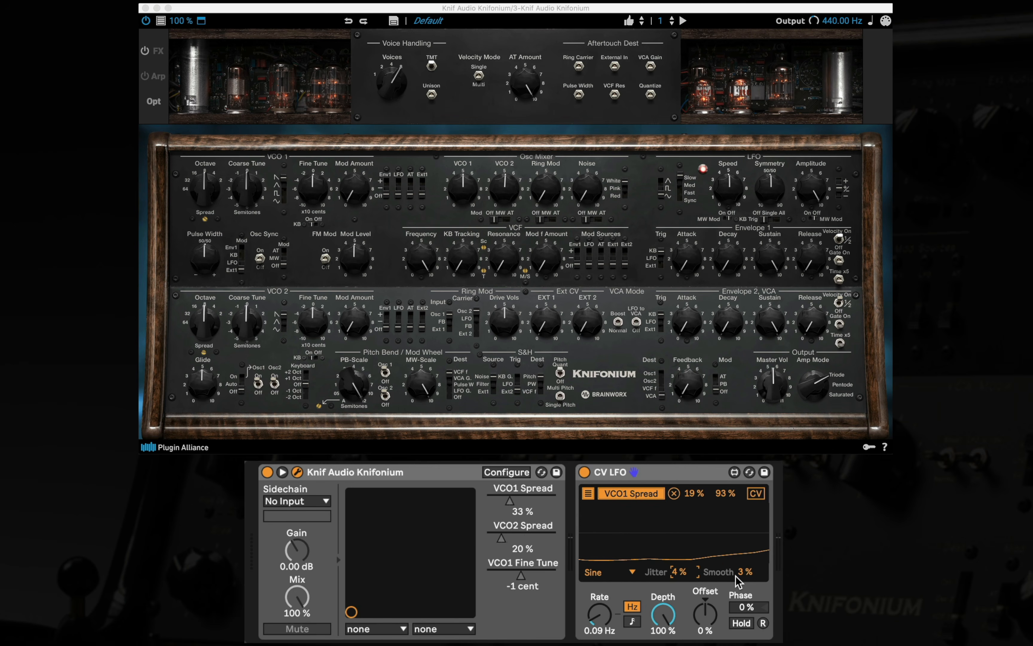
left_click(586, 492)
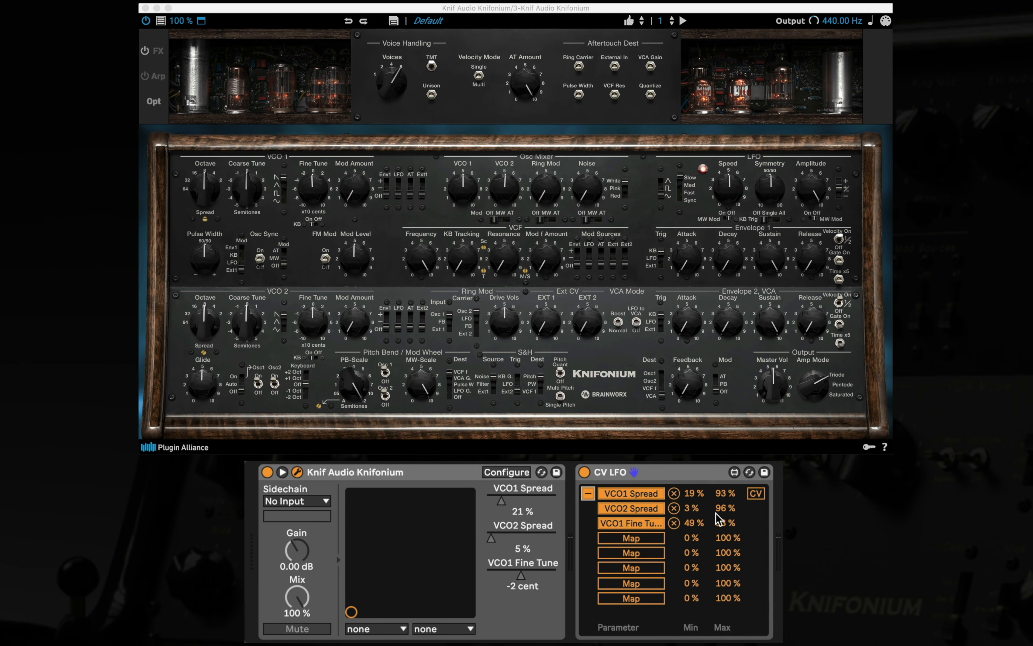
left_click(588, 494)
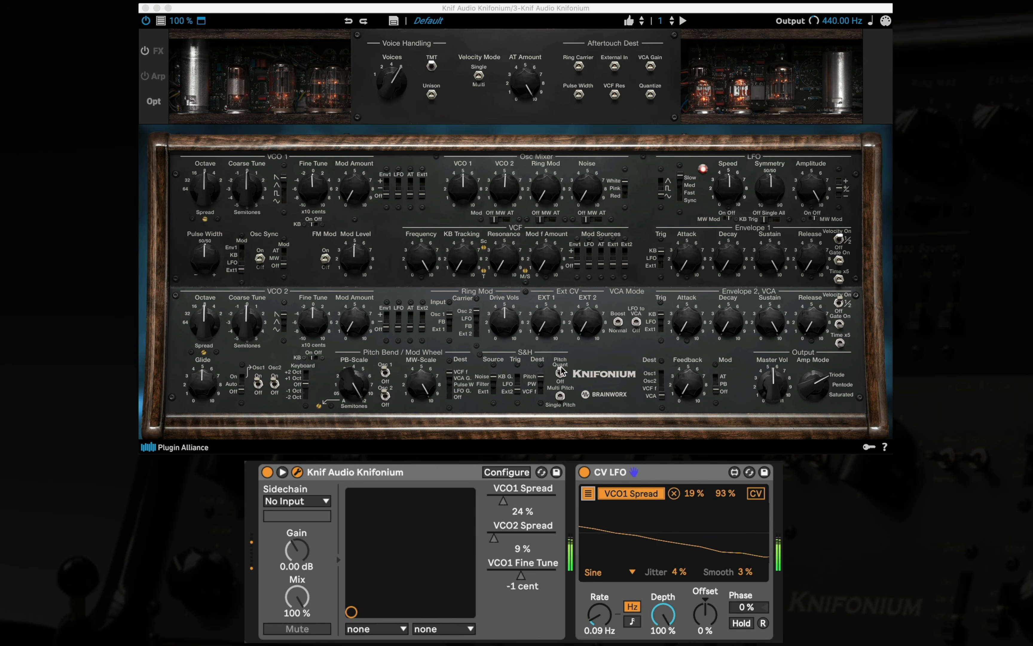
Step: Audition VCF Frequency sweeps with the Resonance raised to 6.4 and lowered again to just under 5
left_click_drag(499, 264, 498, 199)
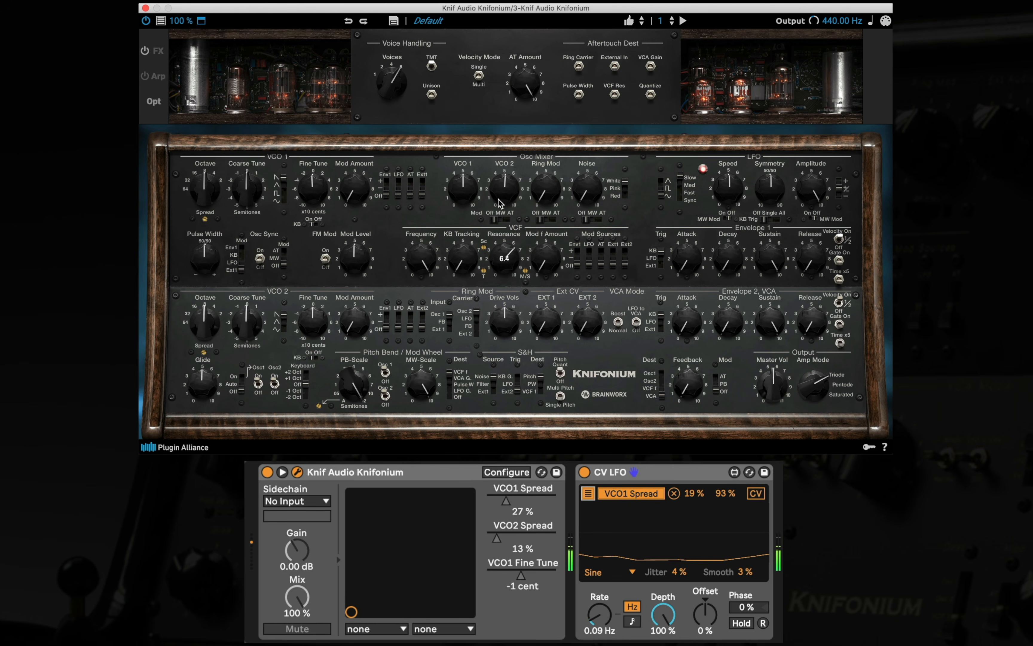
left_click_drag(420, 261, 419, 299)
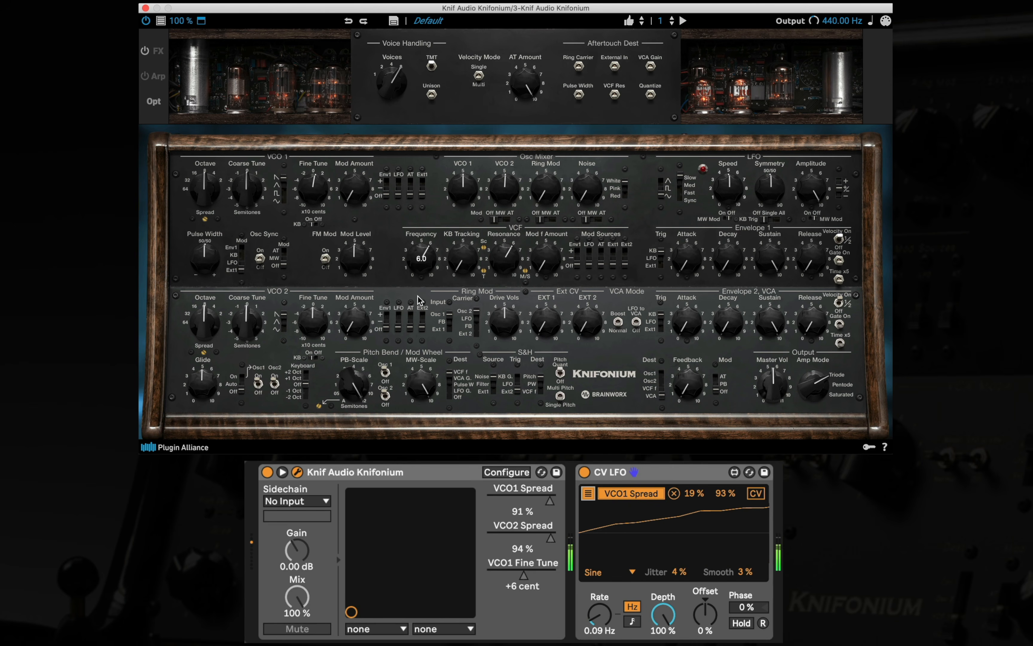
left_click_drag(504, 257, 504, 277)
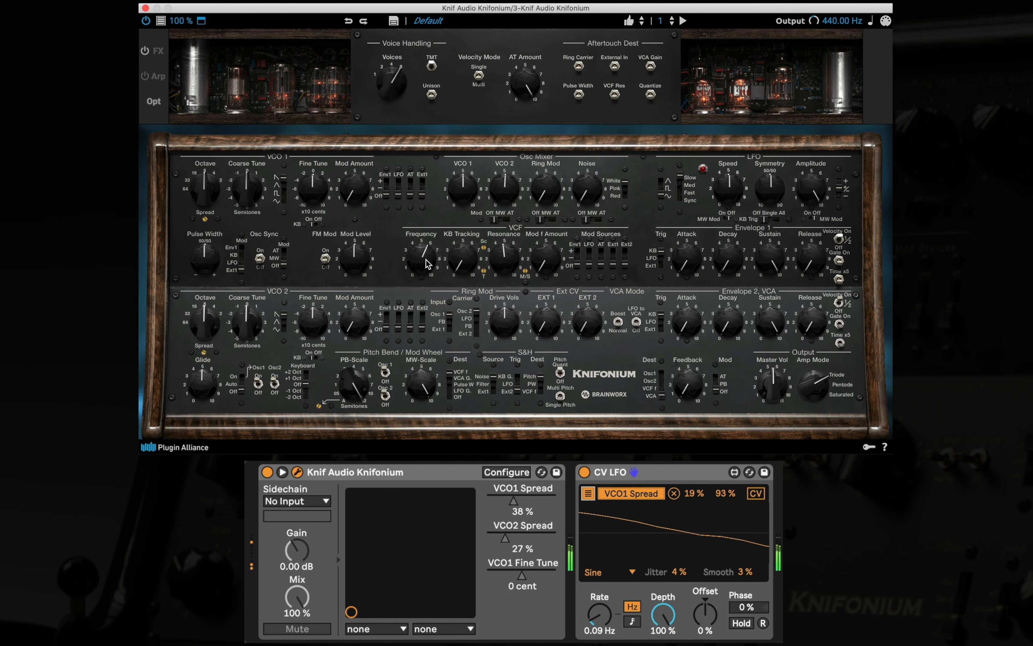
left_click_drag(426, 264, 419, 289)
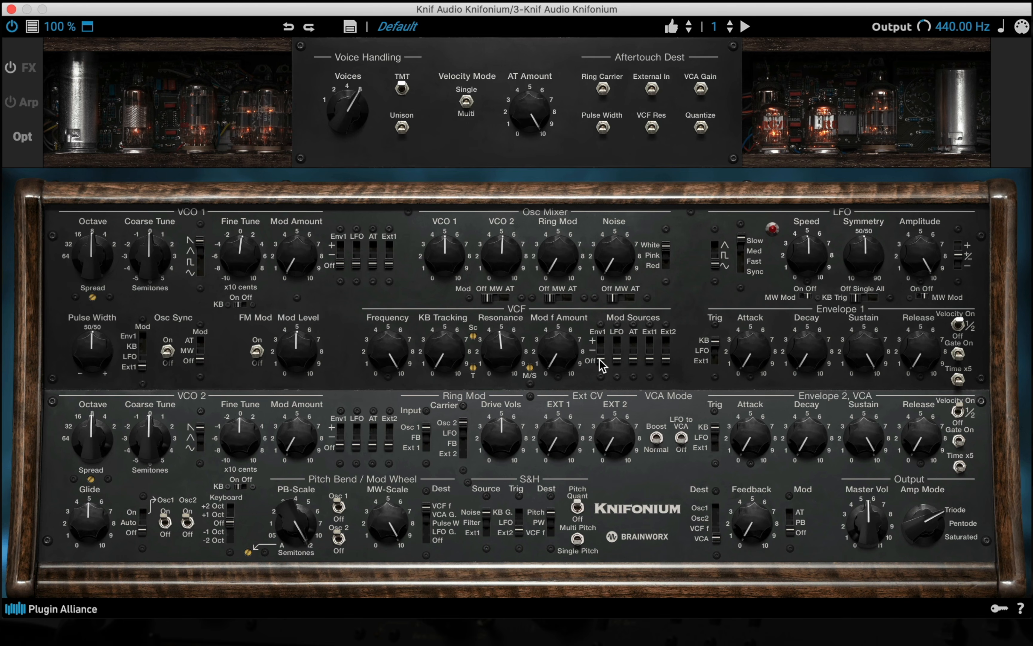
Step: Enable Env1 as a VCF modulation source and set Envelope 1's Decay to about 6.5 and Sustain to 0
left_click_drag(602, 364, 613, 338)
left_click_drag(802, 349, 815, 269)
left_click_drag(873, 339, 883, 506)
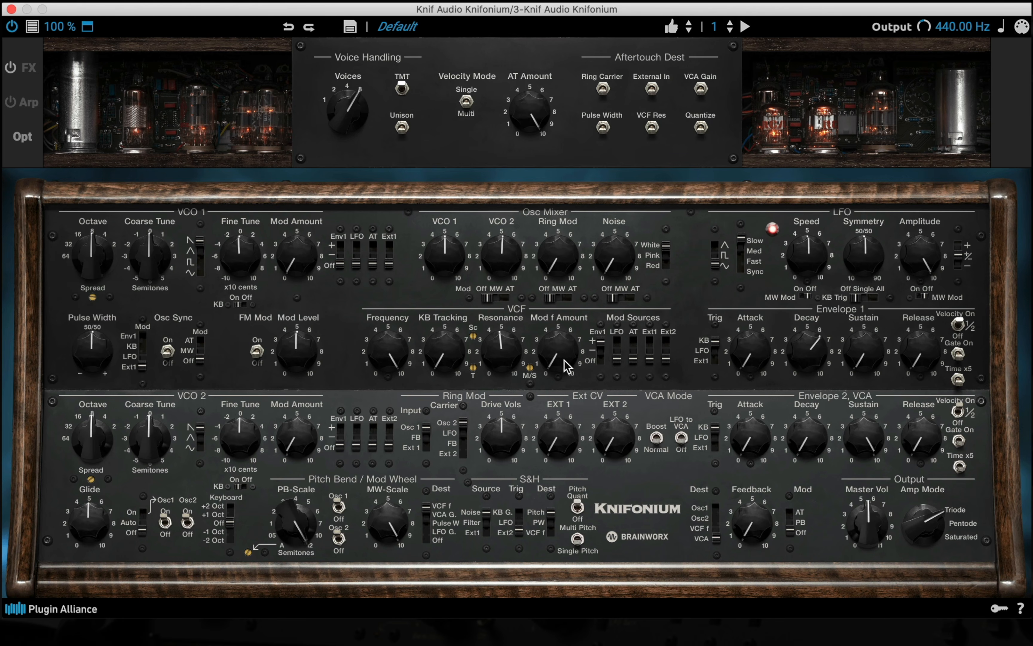
Step: Raise the VCF Mod f Amount to 10, set Envelope 1's Release to about 2 and lower the VCF Frequency below 4.0
left_click_drag(561, 342, 556, 279)
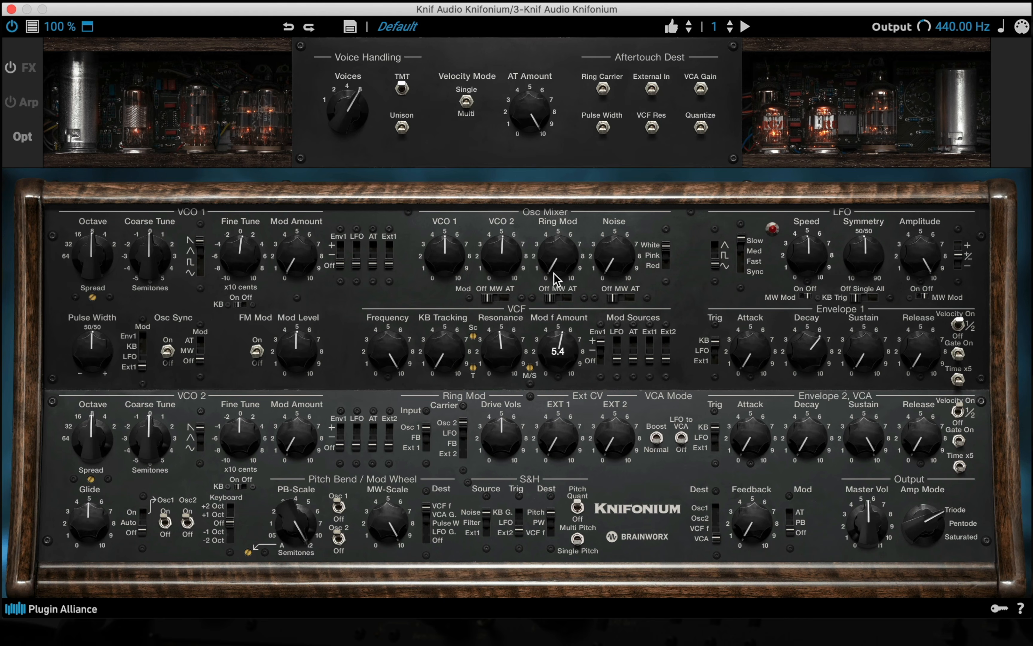
left_click_drag(925, 338, 913, 295)
left_click_drag(547, 358, 564, 208)
left_click_drag(380, 341, 388, 411)
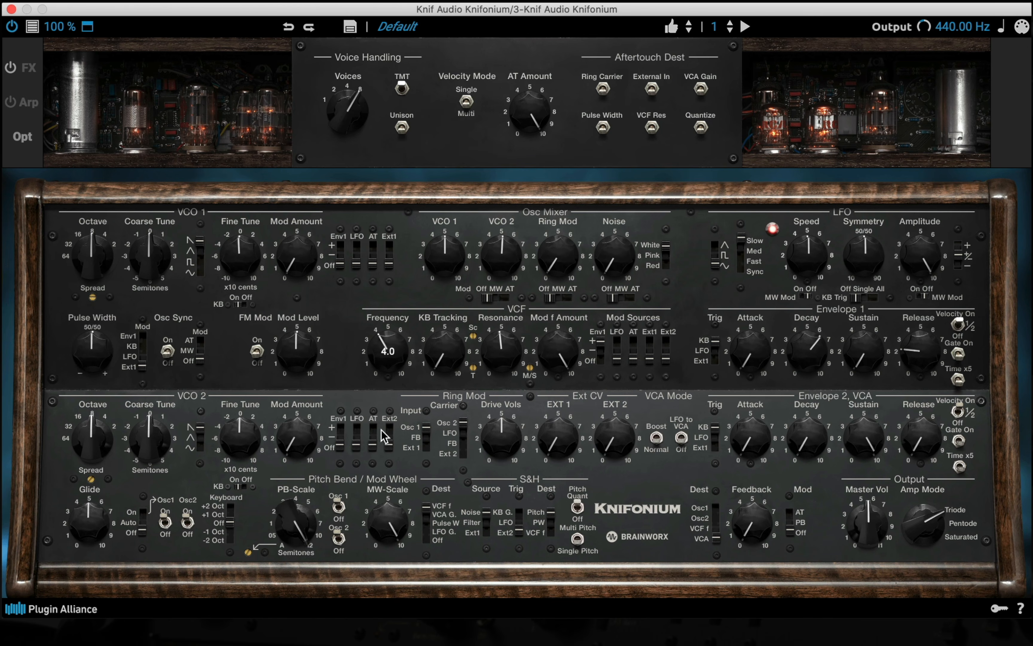
left_click_drag(381, 429, 382, 434)
Step: Lengthen Envelope 1's Decay and lower the VCF Resonance to about 3, reducing the Frequency and Mod f Amount as well
left_click_drag(801, 352, 803, 329)
left_click_drag(502, 352, 492, 366)
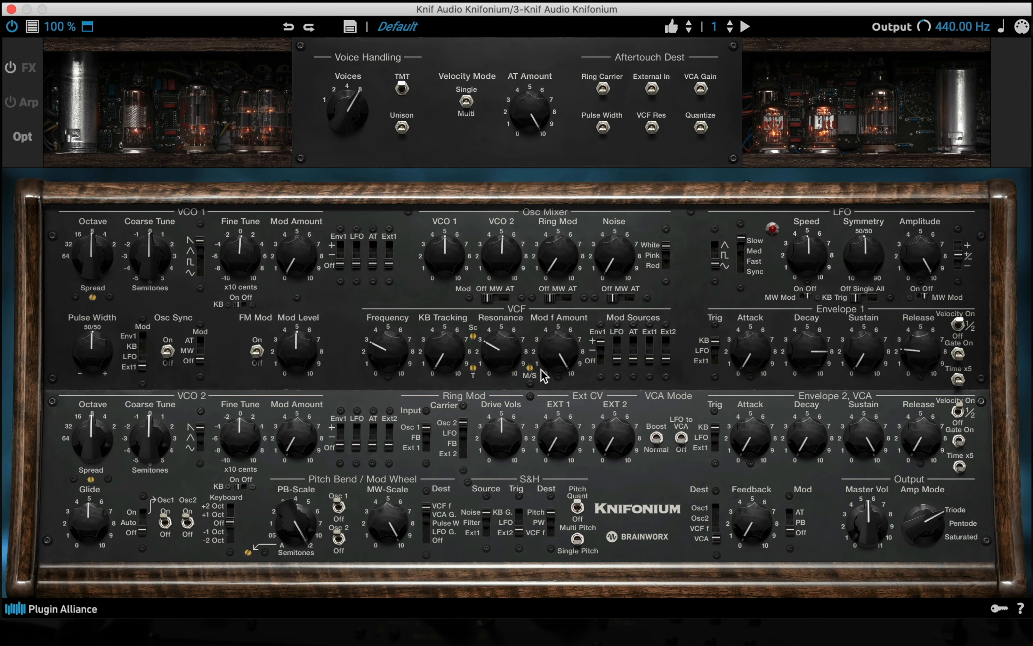
left_click_drag(397, 367, 395, 379)
left_click_drag(550, 362, 528, 410)
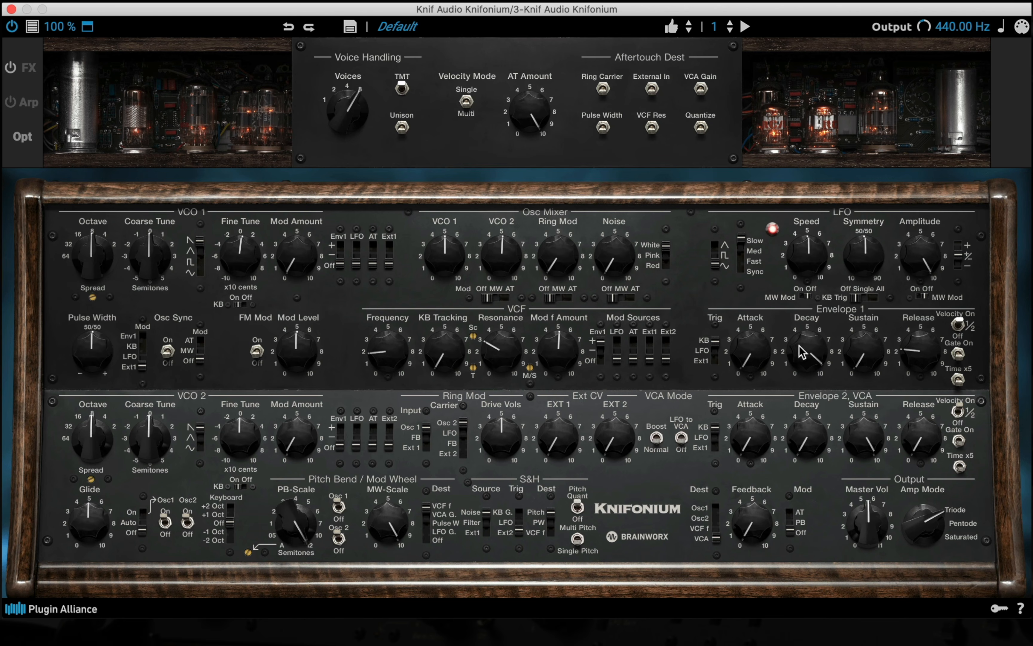
Step: Audition envelope-driven filter sweeps with varied Frequency, Resonance and Mod f Amount, settling Resonance at about 3.5 and Mod f Amount at 10
mouse_move(396, 368)
left_click_drag(392, 368, 391, 375)
mouse_move(522, 383)
left_click_drag(392, 348, 393, 335)
left_click_drag(556, 356, 552, 592)
scroll(392, 356, "up", 5)
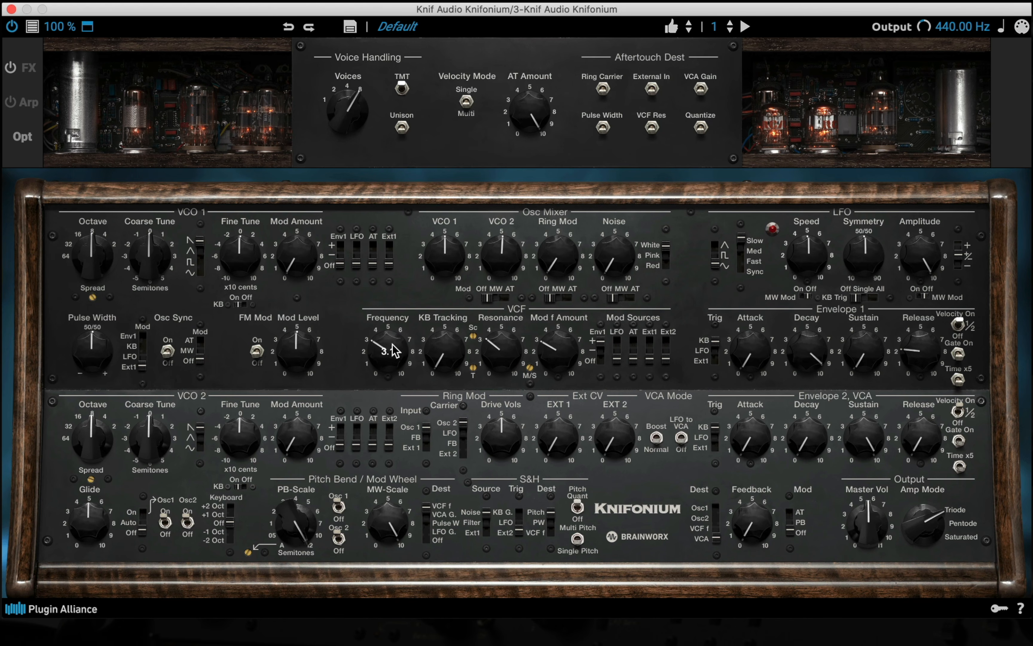
mouse_move(392, 344)
left_mouse_down()
mouse_move(390, 387)
mouse_move(399, 347)
mouse_move(393, 367)
left_mouse_up()
left_click_drag(495, 358, 484, 362)
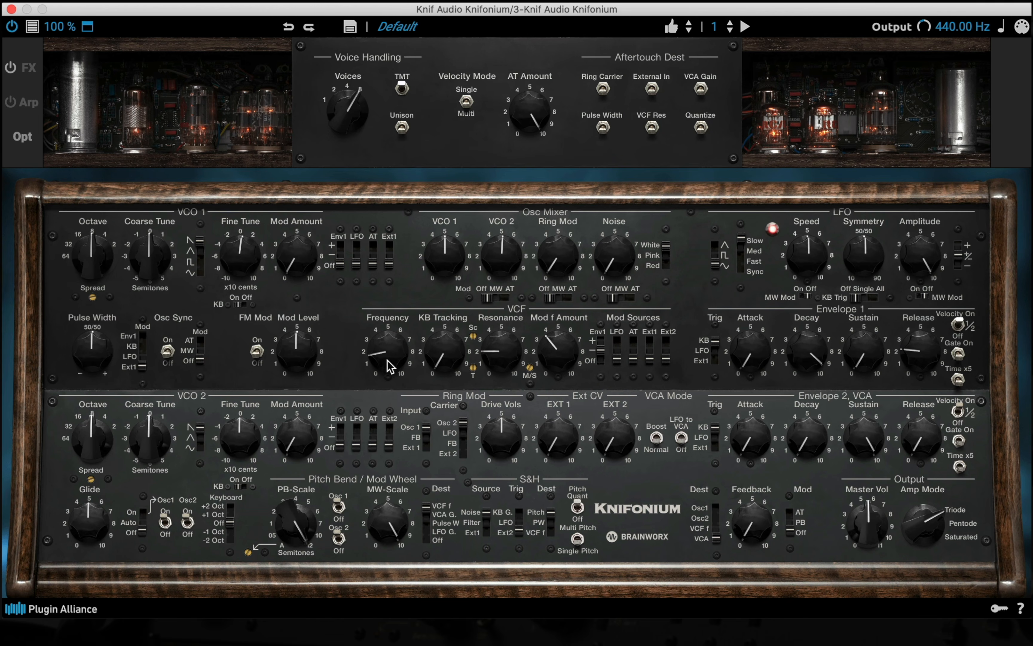
left_click_drag(555, 373, 576, 259)
left_click_drag(499, 366, 516, 352)
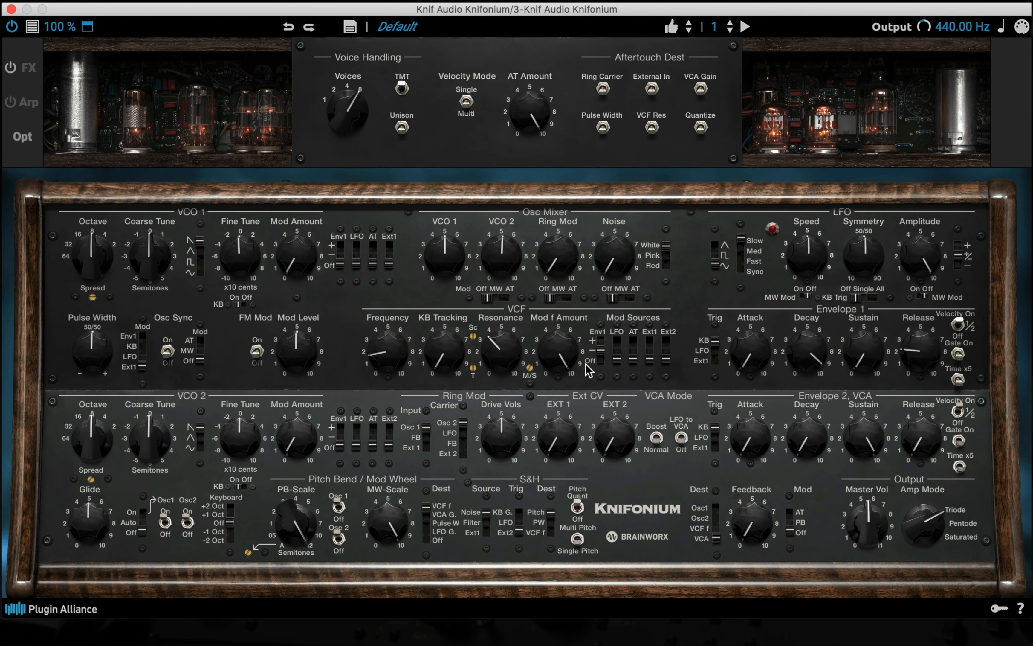
Step: Set Envelope 1's Decay and Sustain to about 5 and Release to about 4, and lower the VCF Frequency to 0
left_click_drag(808, 354, 803, 413)
left_click_drag(868, 361, 876, 295)
left_click_drag(923, 358, 929, 329)
left_click_drag(387, 361, 384, 416)
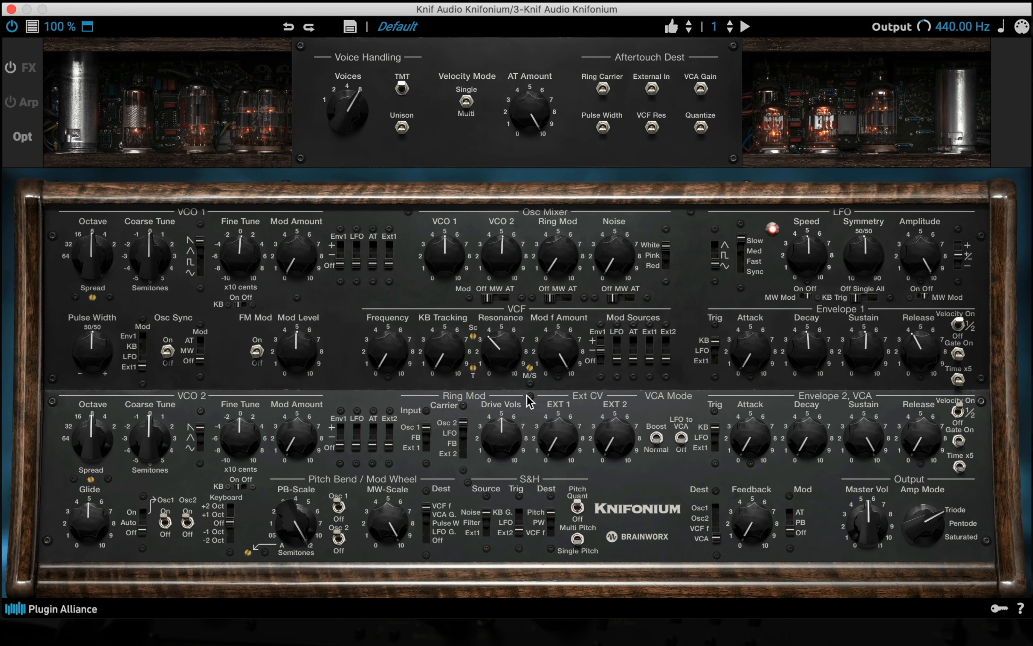
Step: Reduce the VCF Mod f Amount to about 6.5 and raise the Resonance to about 7
left_click_drag(555, 359, 547, 409)
left_click_drag(505, 356, 524, 322)
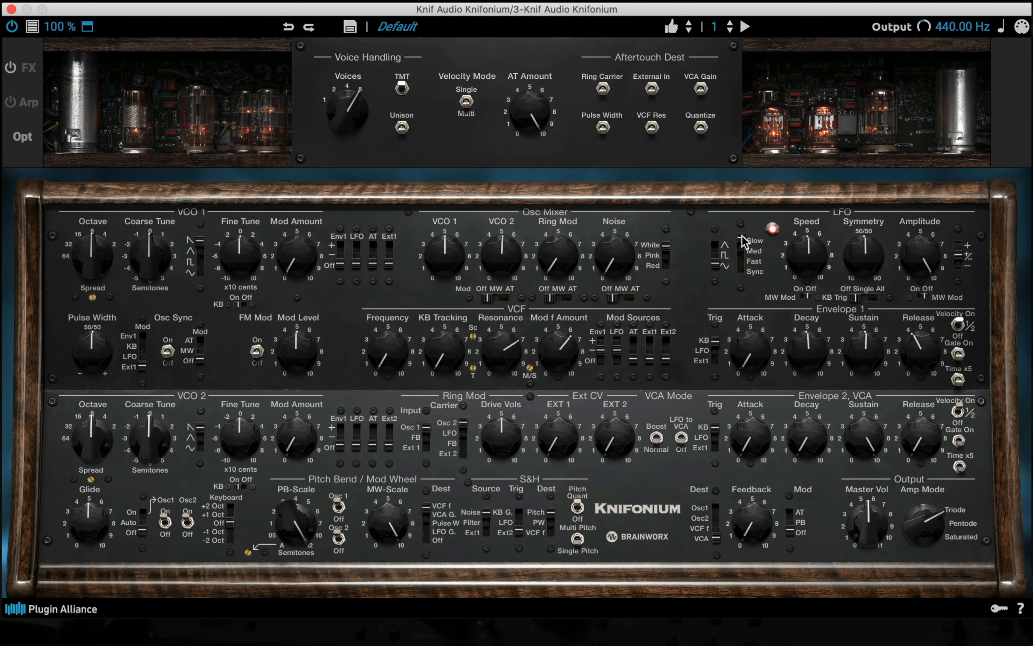
Step: Switch the LFO to Sync with a Speed of 1/2D and raise the VCF Mod f Amount to 10
left_click_drag(743, 242, 743, 271)
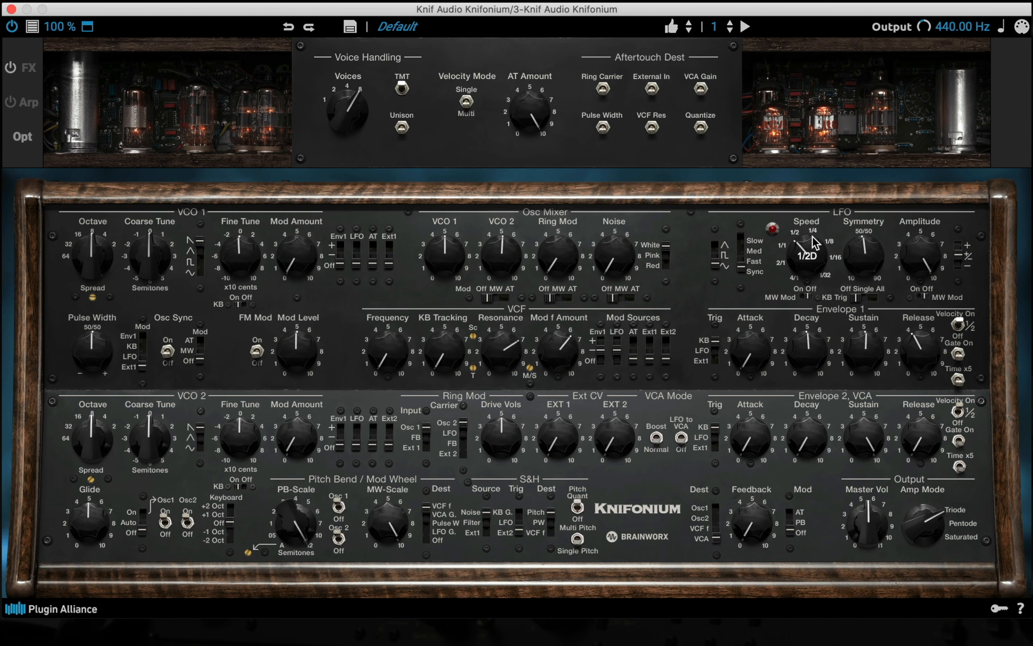
left_click_drag(811, 237, 783, 303)
left_click_drag(581, 373, 594, 303)
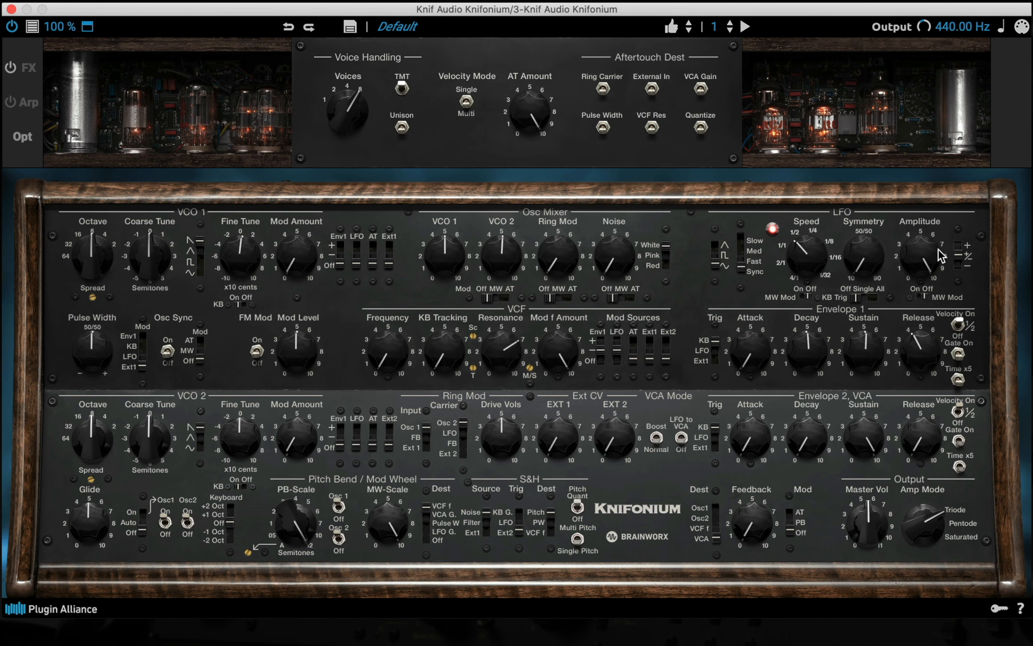
Step: Lower the LFO Amplitude to about 7 and audition the filter, settling its Frequency near 5 and Resonance at about 3.5
left_click_drag(930, 261, 926, 294)
left_click_drag(376, 357, 381, 290)
left_click_drag(513, 375, 505, 423)
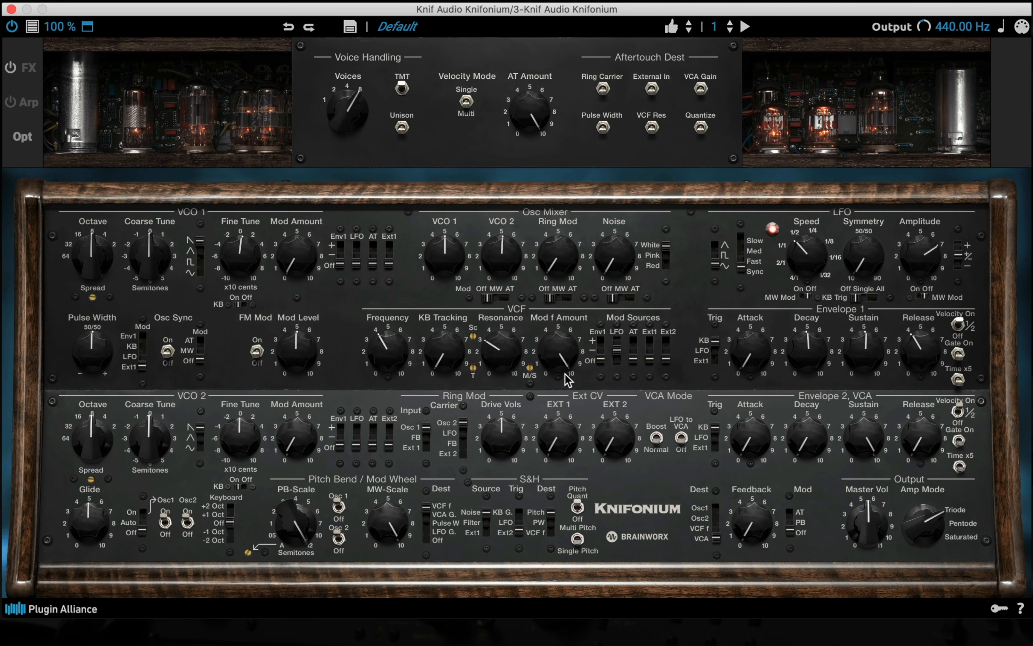
left_click_drag(379, 367, 381, 344)
mouse_move(393, 350)
left_mouse_down()
mouse_move(408, 350)
mouse_move(404, 368)
left_mouse_up()
left_click_drag(488, 357, 492, 351)
left_click_drag(380, 357, 402, 346)
mouse_move(383, 355)
left_mouse_down()
mouse_move(392, 340)
mouse_move(387, 351)
left_mouse_up()
Step: Blend in the Ring Mod at about 6 with Drive Vols at 10, readjusting the VCF Frequency, Resonance and Mod f Amount
left_click_drag(564, 277, 548, 186)
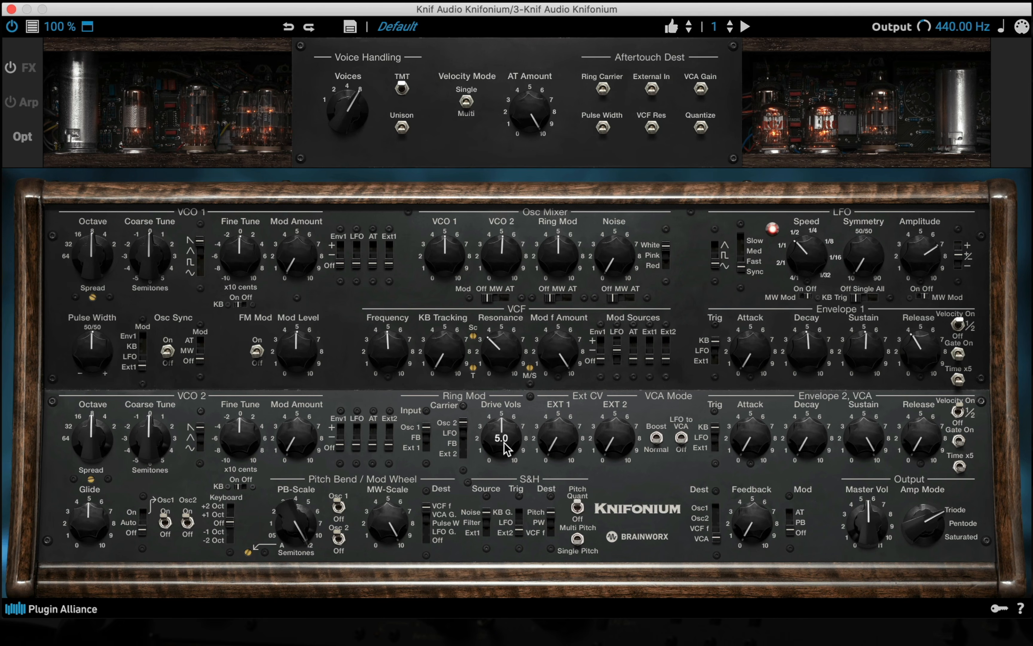
left_click_drag(504, 444, 509, 389)
left_click_drag(497, 366, 500, 371)
mouse_move(380, 356)
left_mouse_down()
mouse_move(367, 372)
mouse_move(386, 339)
left_mouse_up()
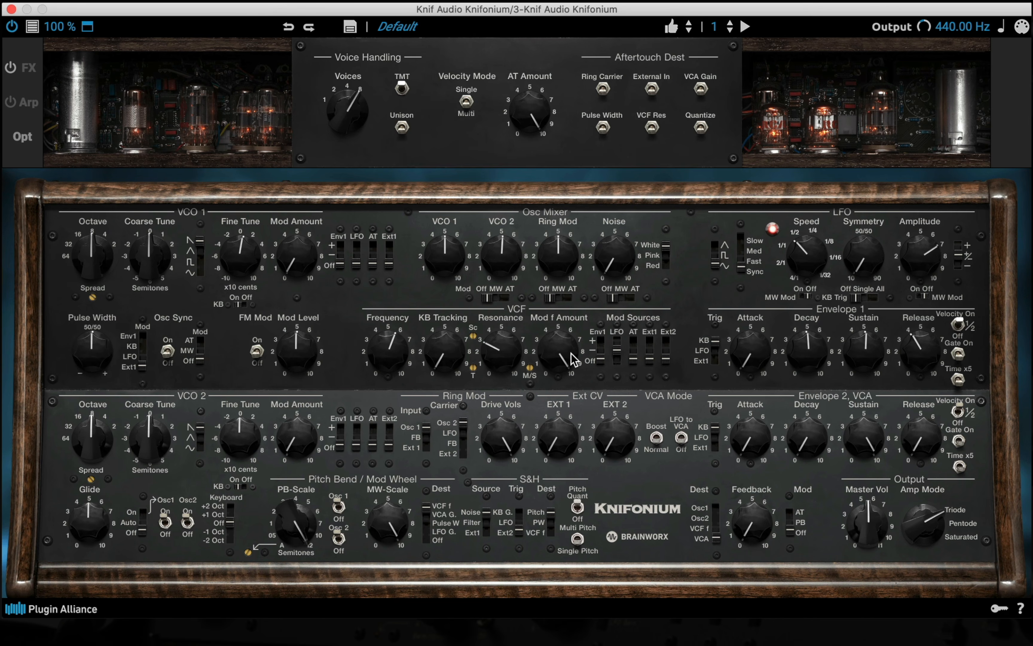
left_click_drag(572, 360, 549, 379)
mouse_move(552, 263)
left_mouse_down()
mouse_move(541, 284)
mouse_move(583, 239)
mouse_move(581, 214)
mouse_move(568, 267)
left_mouse_up()
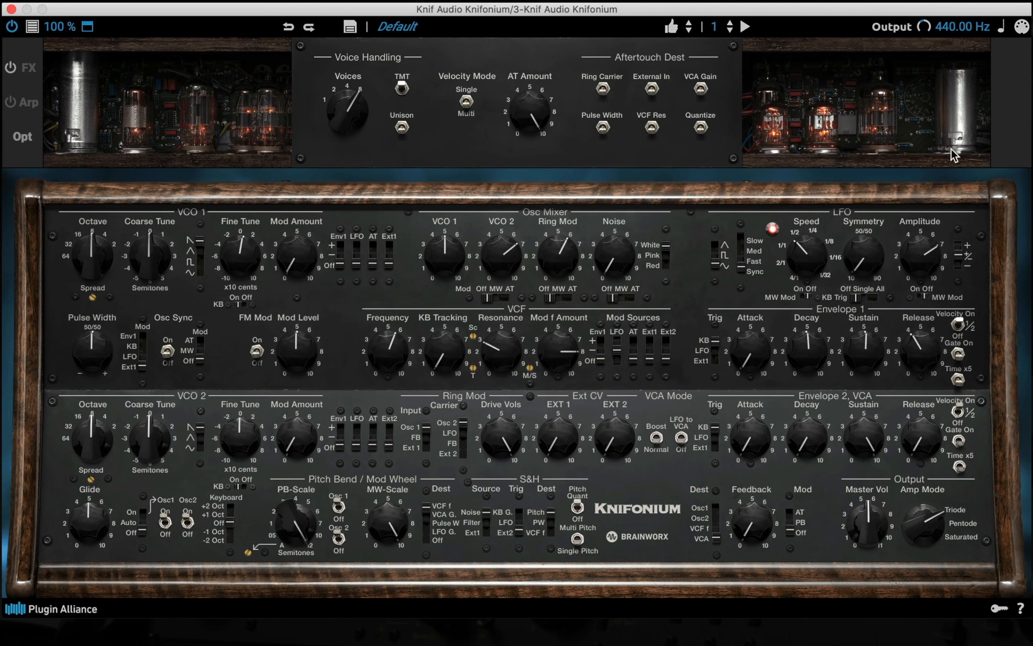
Step: Raise the Master Vol to about 9 and adjust the VCF Frequency and Resonance to about 4.5 each
mouse_move(923, 29)
left_click_drag(858, 524, 873, 490)
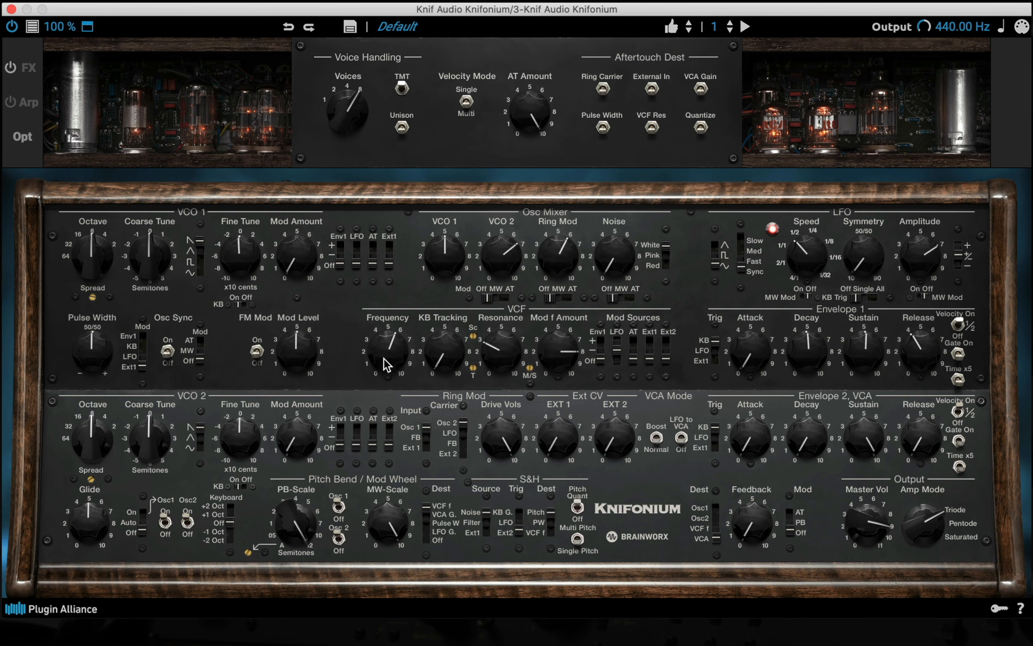
left_click_drag(383, 358, 397, 401)
left_click_drag(502, 360, 501, 350)
left_click_drag(487, 351, 490, 345)
left_click_drag(403, 351, 402, 346)
Step: Switch the Amp Mode to Pentode and raise the Master Vol to about 11
mouse_move(929, 521)
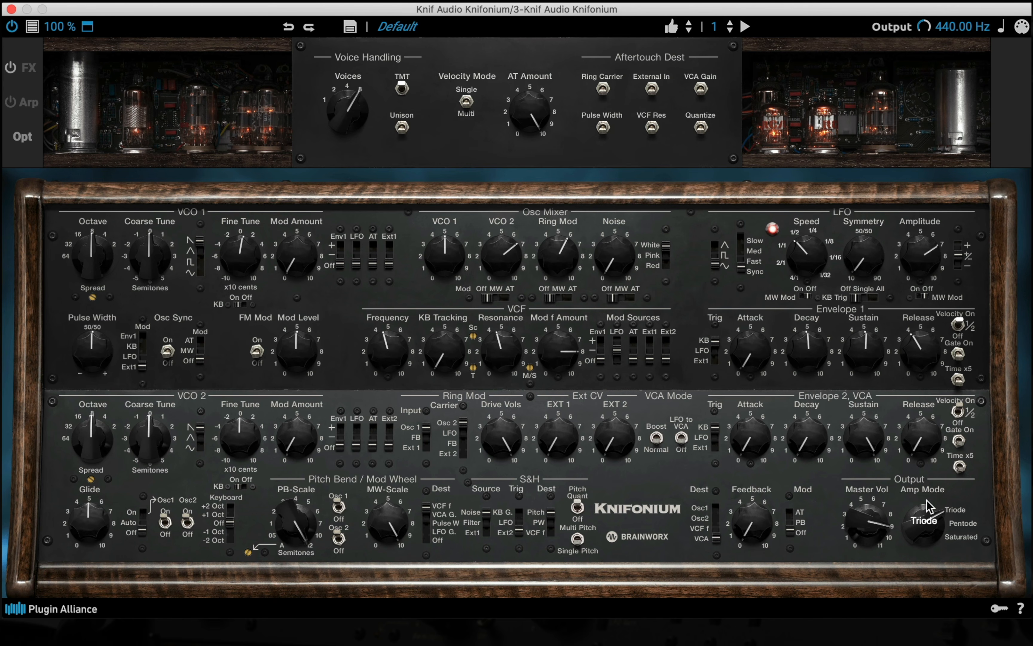
left_click_drag(926, 499, 928, 476)
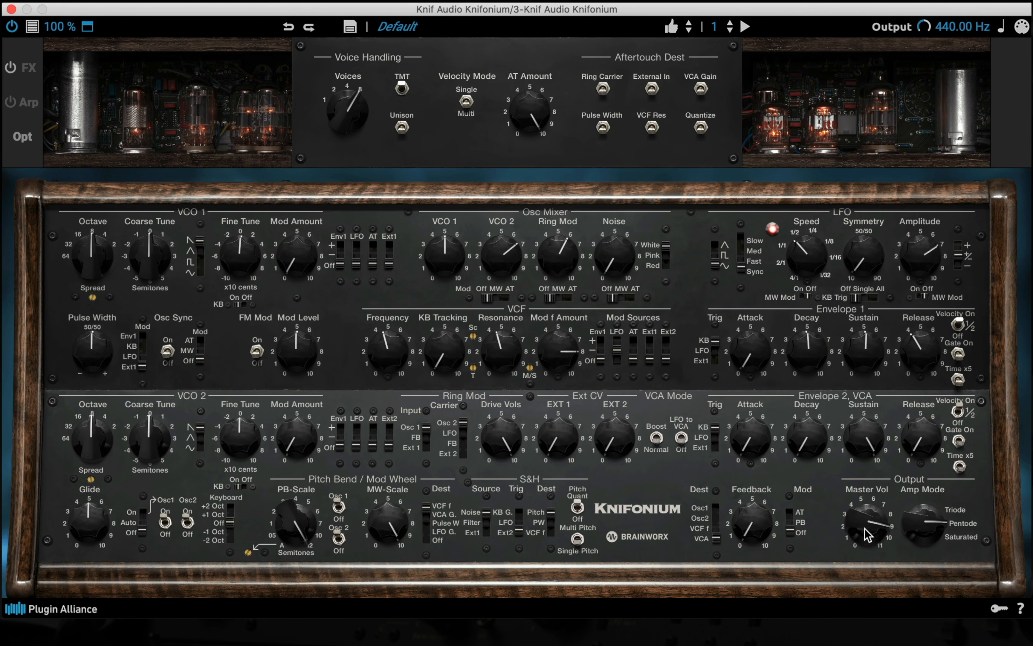
left_click_drag(867, 513, 869, 511)
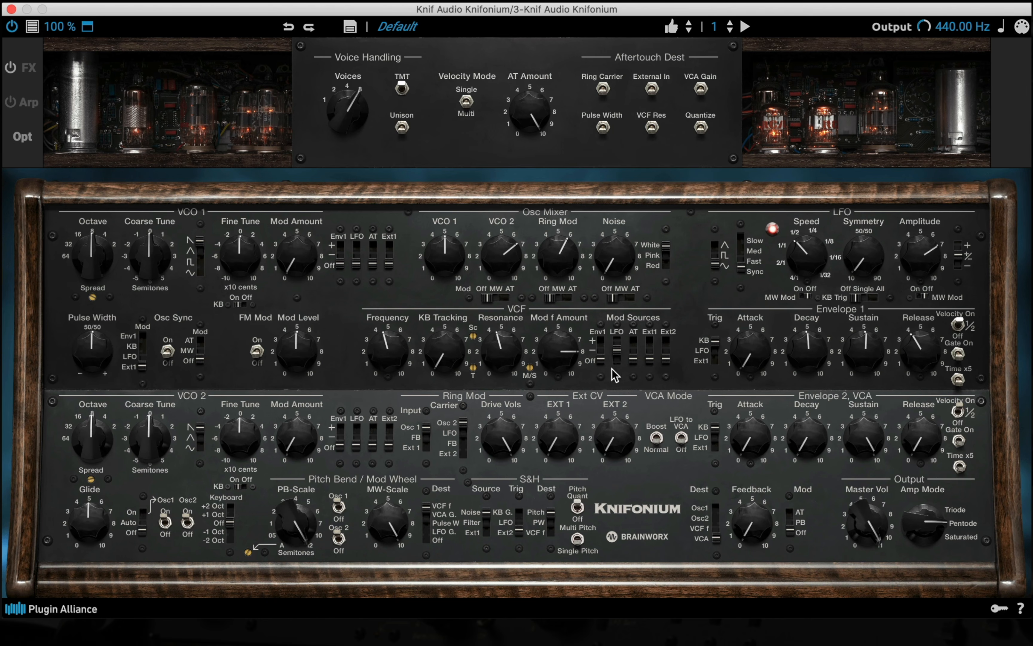
Step: Switch the Amp Mode to Saturated and audition it with VCF Frequency sweeps
mouse_move(394, 353)
left_click_drag(393, 352, 400, 345)
mouse_move(905, 514)
left_click_drag(905, 514, 914, 472)
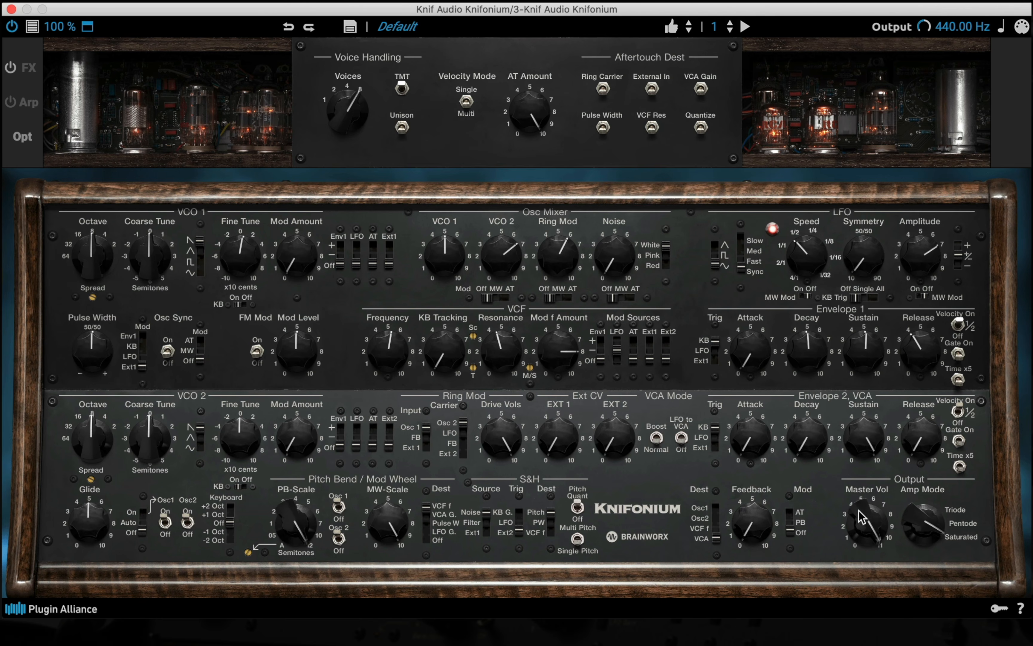
left_click_drag(375, 333, 390, 360)
Step: Show the effects rack, enable Ping Pong and Sync on the Digital Delay, and adjust its Speed and Feedback
left_click(26, 69)
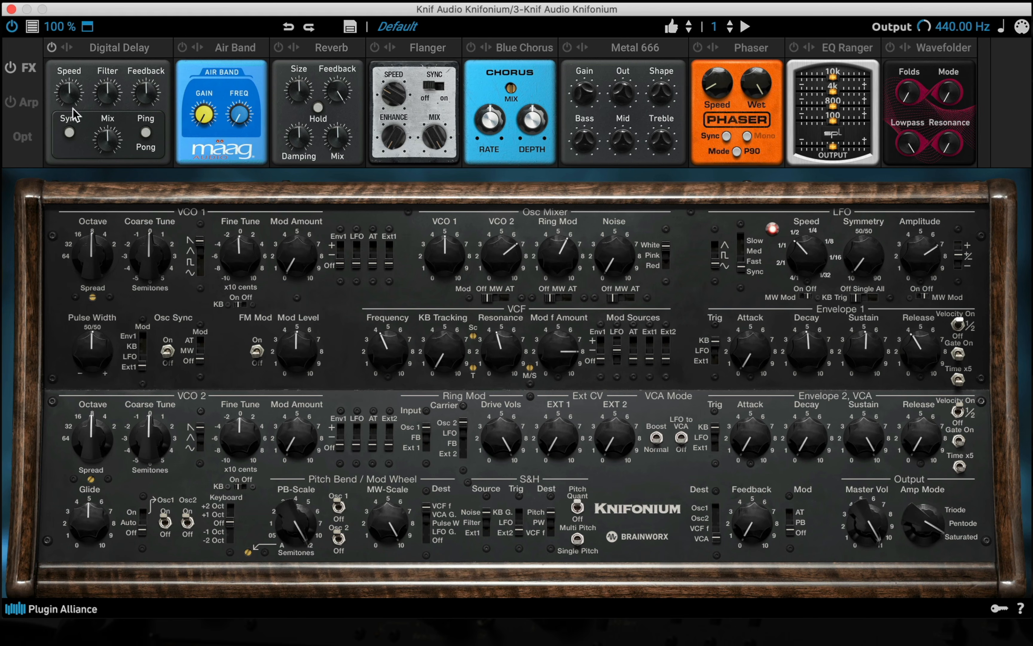
left_click(147, 133)
left_click(69, 133)
mouse_move(69, 92)
left_mouse_down()
mouse_move(66, 108)
mouse_move(84, 77)
left_mouse_up()
left_click_drag(68, 102, 64, 123)
mouse_move(142, 99)
left_mouse_down()
mouse_move(133, 120)
mouse_move(156, 95)
left_mouse_up()
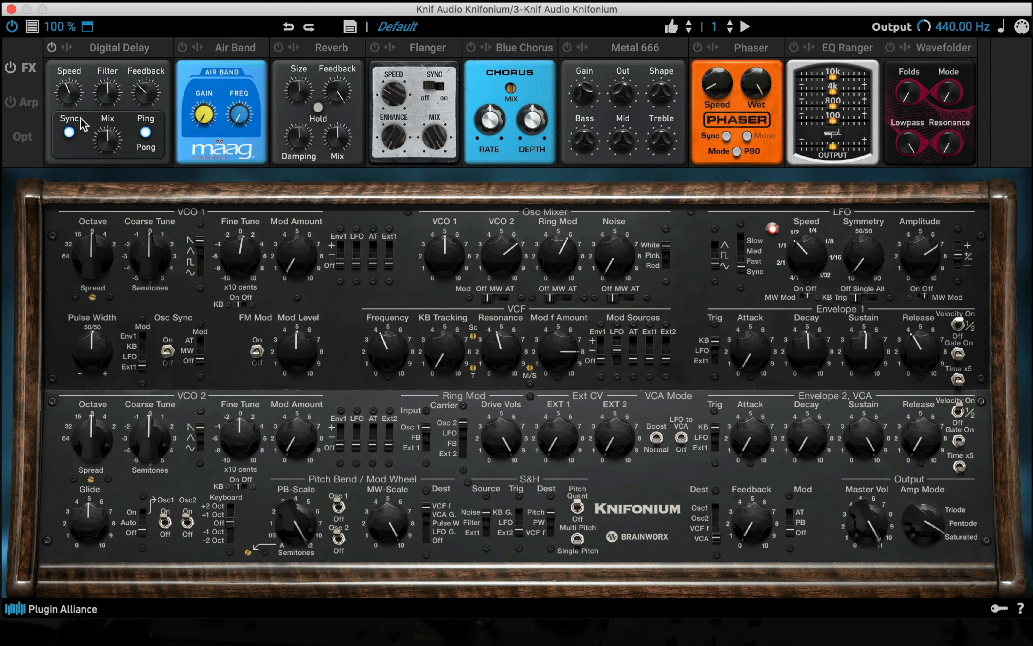
Step: Fine-tune the Digital Delay's Speed, lower its Mix and audition it with a VCF Frequency sweep
left_click_drag(80, 97, 81, 92)
left_click_drag(105, 147, 92, 184)
mouse_move(150, 93)
mouse_move(383, 357)
left_mouse_down()
mouse_move(389, 392)
mouse_move(386, 336)
mouse_move(389, 384)
mouse_move(392, 371)
mouse_move(370, 370)
mouse_move(390, 346)
mouse_move(388, 367)
left_mouse_up()
Step: Turn on the Reverb, raise its Mix and Damping, and audition it while sweeping the VCF Frequency
left_click_drag(334, 153, 348, 129)
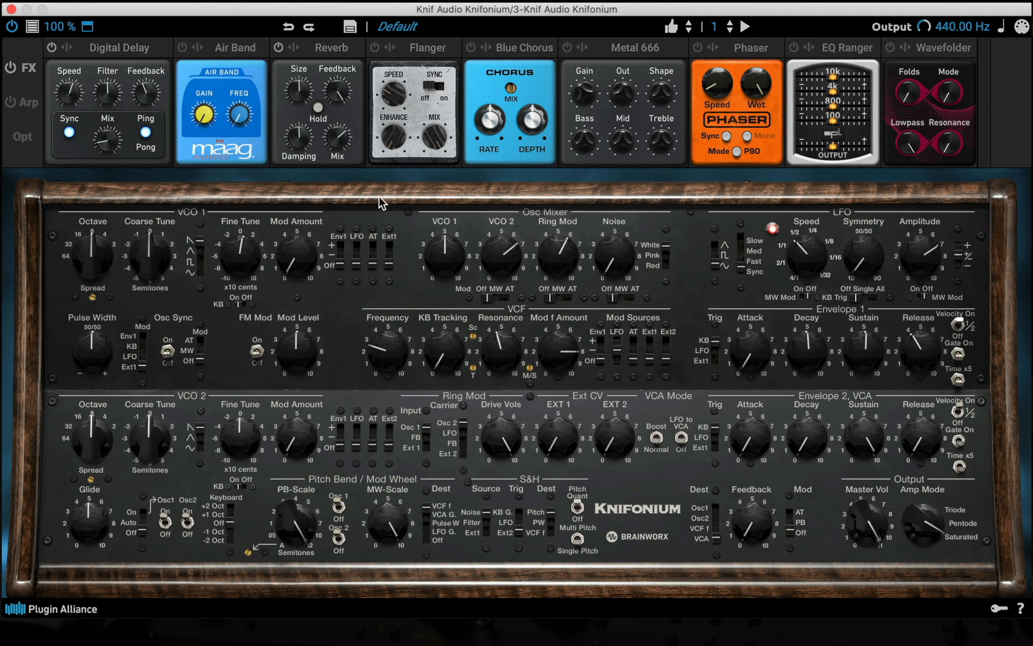
mouse_move(394, 359)
left_mouse_down()
mouse_move(393, 340)
mouse_move(393, 359)
left_mouse_up()
mouse_move(387, 359)
left_mouse_down()
mouse_move(398, 318)
mouse_move(392, 361)
mouse_move(394, 337)
mouse_move(394, 352)
left_mouse_up()
left_click_drag(313, 151, 310, 109)
mouse_move(384, 344)
left_mouse_down()
mouse_move(394, 335)
mouse_move(393, 360)
left_mouse_up()
Step: Refine the Reverb's Damping, Feedback and Mix with more filter sweeps, settling the VCF Frequency at about 5
left_click_drag(298, 149, 297, 145)
left_click_drag(339, 85, 338, 106)
mouse_move(385, 338)
left_mouse_down()
mouse_move(389, 318)
mouse_move(378, 357)
mouse_move(386, 329)
mouse_move(377, 347)
left_mouse_up()
left_click_drag(371, 339, 376, 348)
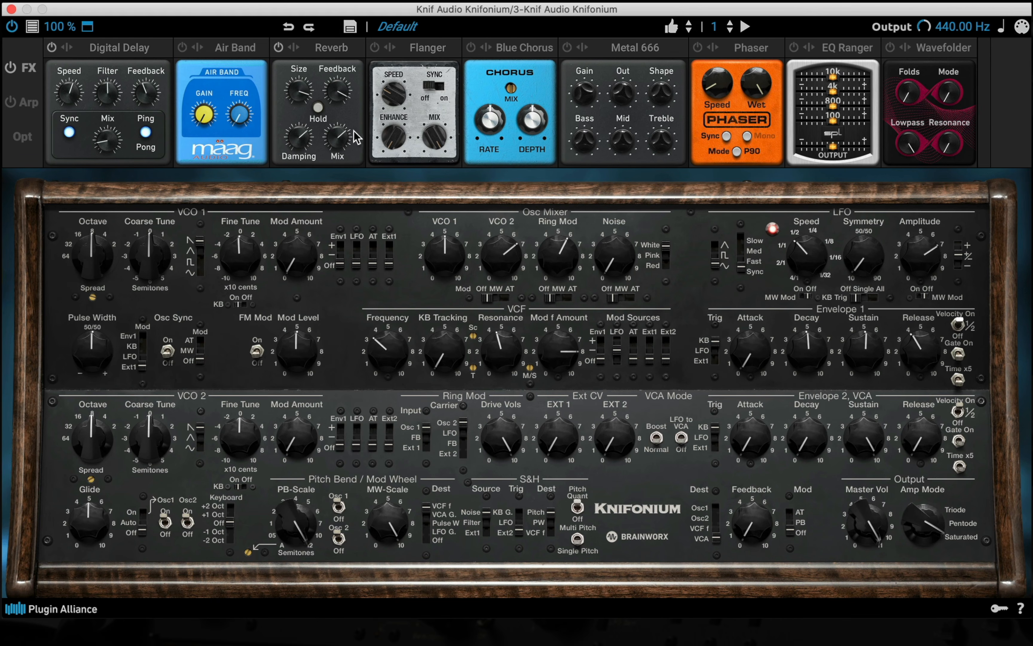
left_click_drag(355, 137, 337, 214)
left_click_drag(398, 364, 386, 402)
left_click_drag(399, 354, 417, 300)
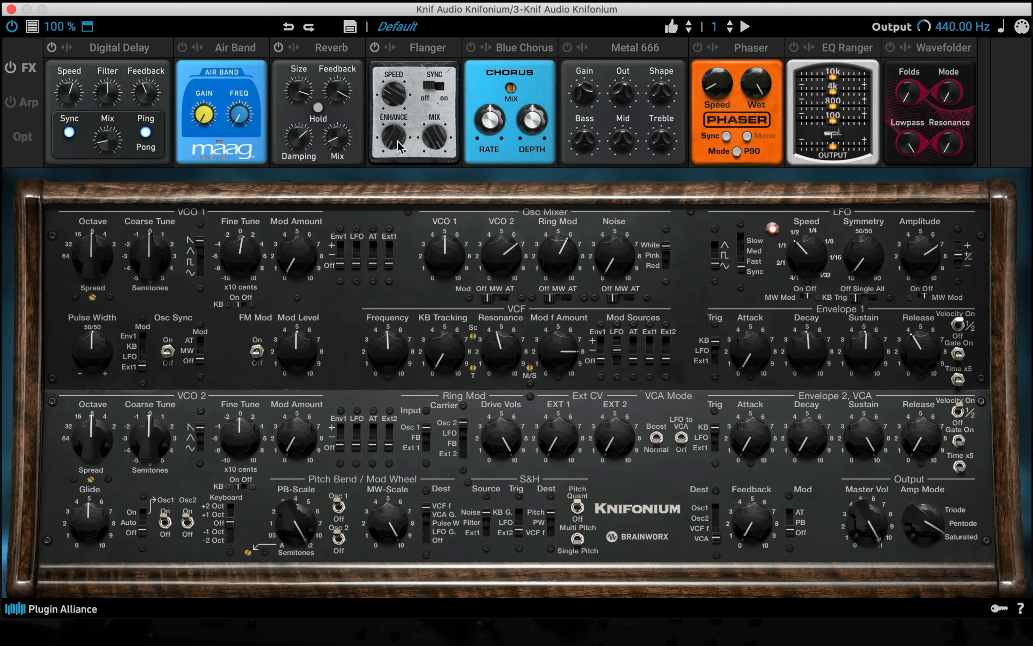
Step: Turn on the Flanger, adjust its Enhance and Speed while auditioning it, and return the Amp Mode to Triode
left_click_drag(396, 139, 393, 27)
left_click_drag(393, 128, 389, 102)
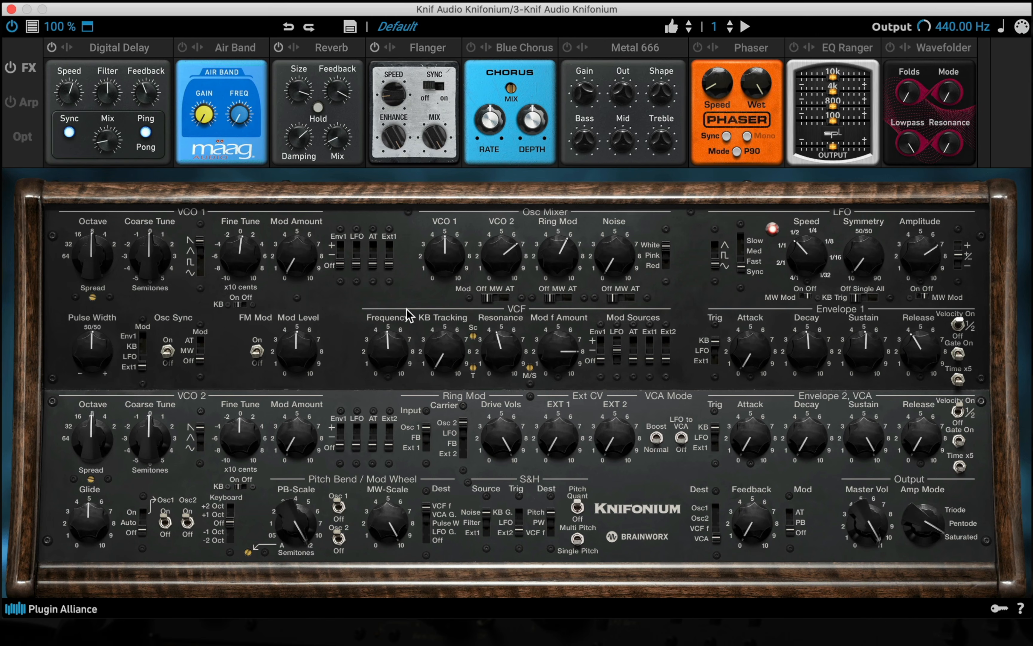
left_click_drag(402, 338, 420, 363)
left_click_drag(912, 555, 906, 628)
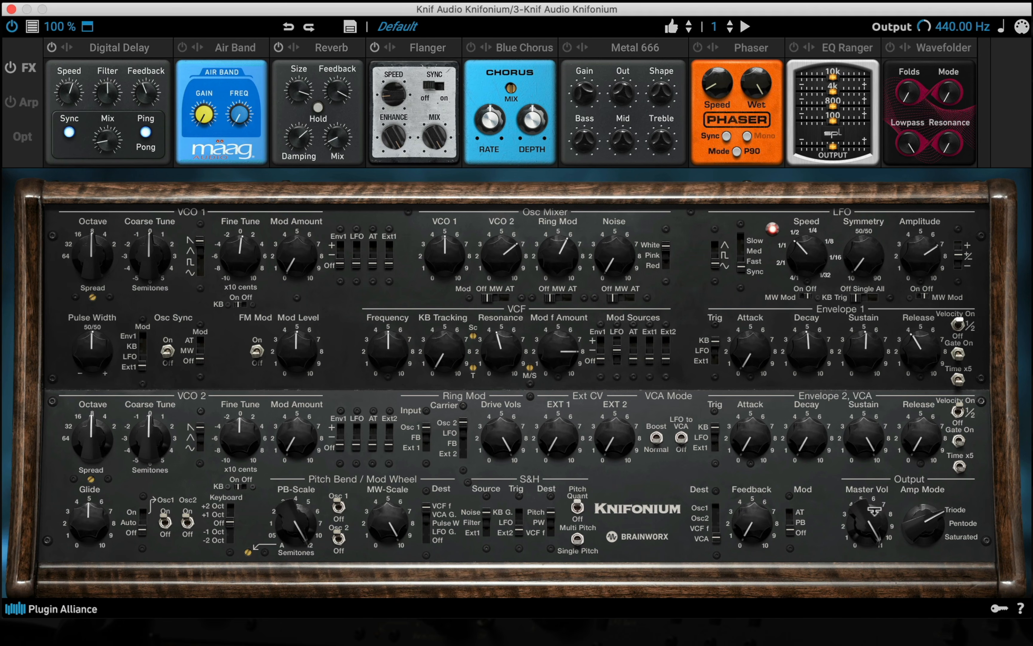
Step: Lower the Master Vol and the Flanger Mix, auditioning the result with VCF Frequency sweeps
left_click_drag(875, 511, 863, 533)
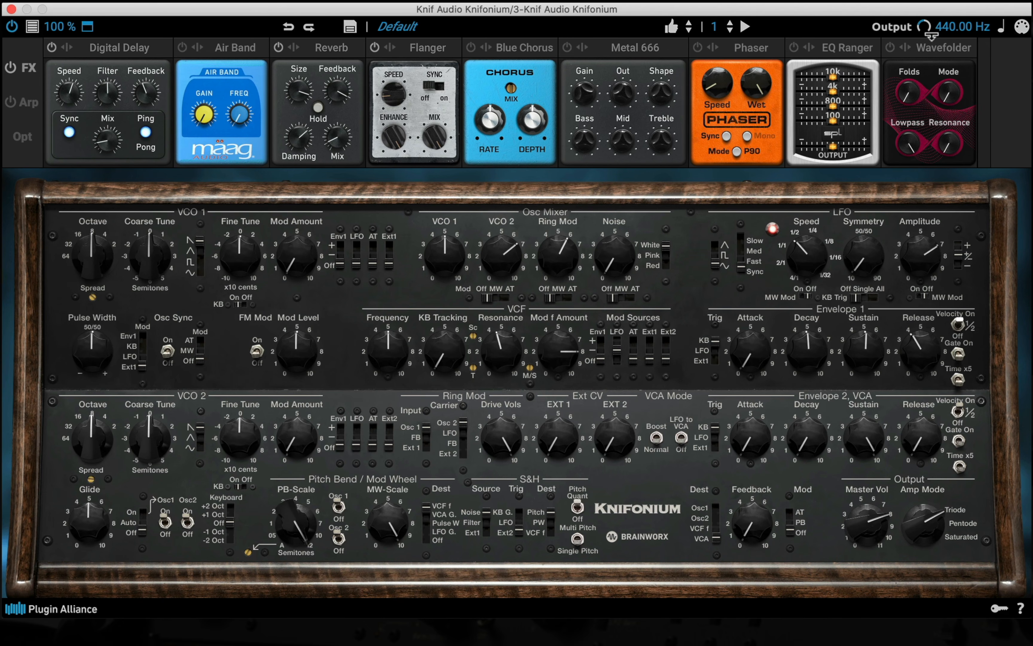
mouse_move(928, 34)
left_click_drag(375, 345, 384, 336)
mouse_move(442, 144)
left_click_drag(441, 143, 440, 221)
mouse_move(391, 345)
left_mouse_down()
mouse_move(387, 367)
mouse_move(400, 331)
left_mouse_up()
Step: Turn on the Blue Chorus and raise its Depth and Rate while sweeping the VCF Frequency
left_click(470, 48)
mouse_move(393, 347)
left_click_drag(391, 369, 387, 398)
left_click_drag(532, 130, 546, 76)
left_click_drag(485, 112, 493, 83)
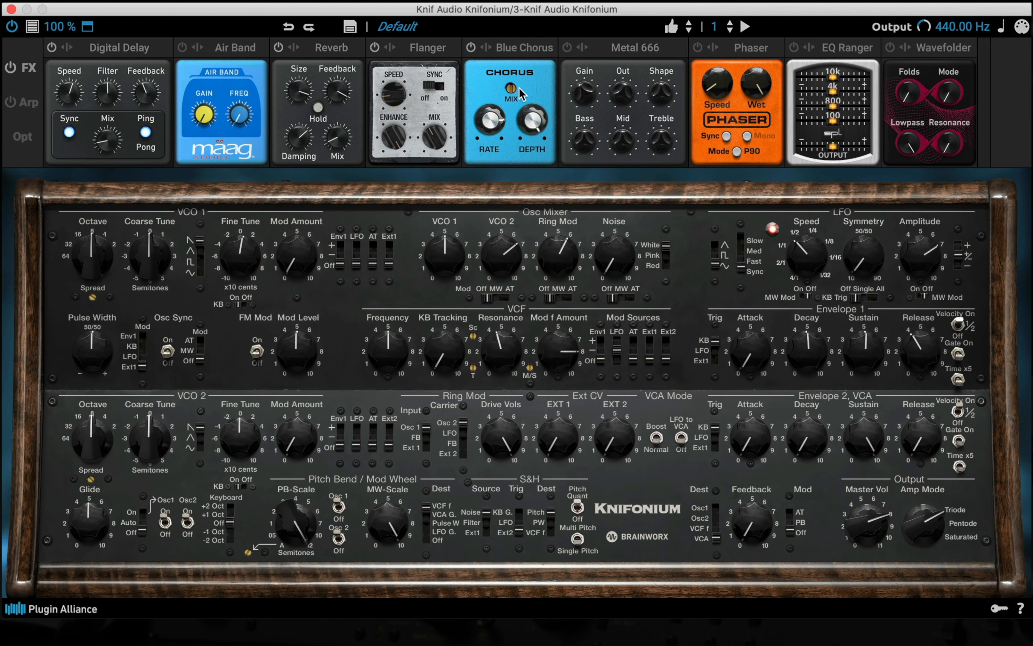
Step: Raise the Blue Chorus Mix, bring its Rate to about 3.6 and fine-tune the Mix
left_click_drag(514, 89, 516, 2)
left_click_drag(489, 120, 482, 189)
mouse_move(510, 92)
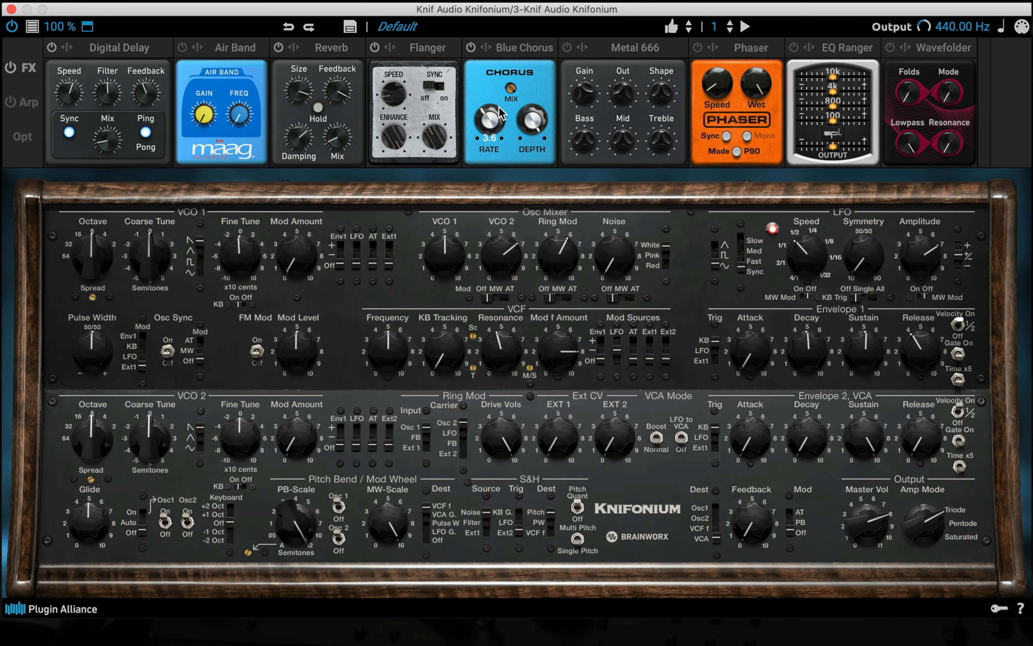
mouse_move(517, 88)
left_mouse_down()
mouse_move(524, 78)
mouse_move(509, 94)
left_mouse_up()
Step: Raise the VCF Mod f Amount to about 10 and nudge the M/S setting while sweeping the VCF Frequency
mouse_move(390, 359)
left_mouse_down()
mouse_move(377, 381)
mouse_move(389, 342)
mouse_move(386, 381)
left_mouse_up()
left_click_drag(546, 349, 557, 266)
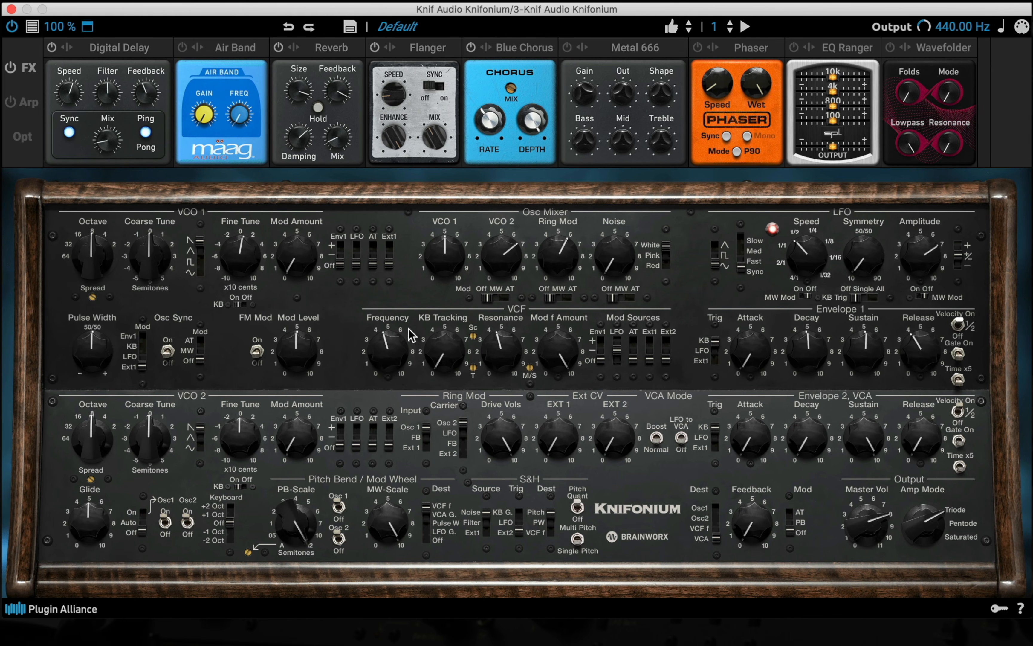
left_click_drag(393, 330, 390, 354)
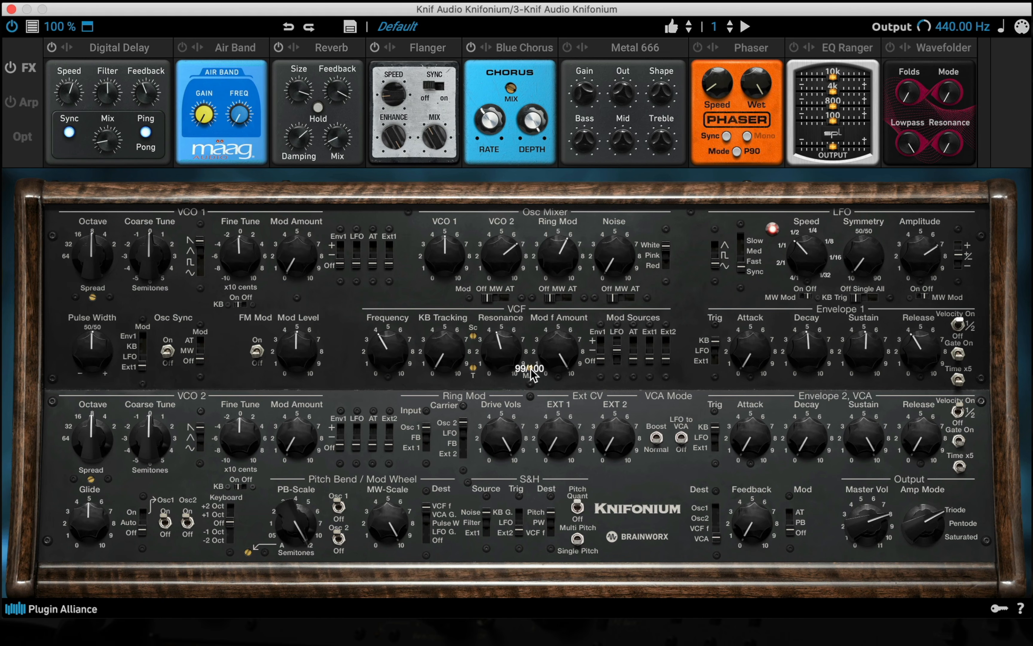
scroll(531, 376, "up", 1)
mouse_move(398, 345)
left_mouse_down()
mouse_move(388, 369)
mouse_move(403, 340)
mouse_move(397, 353)
left_mouse_up()
Step: Raise the Blue Chorus Rate and lower the VCO 2 mixer level to about 5 between VCF Frequency sweeps
left_click_drag(496, 128, 497, 103)
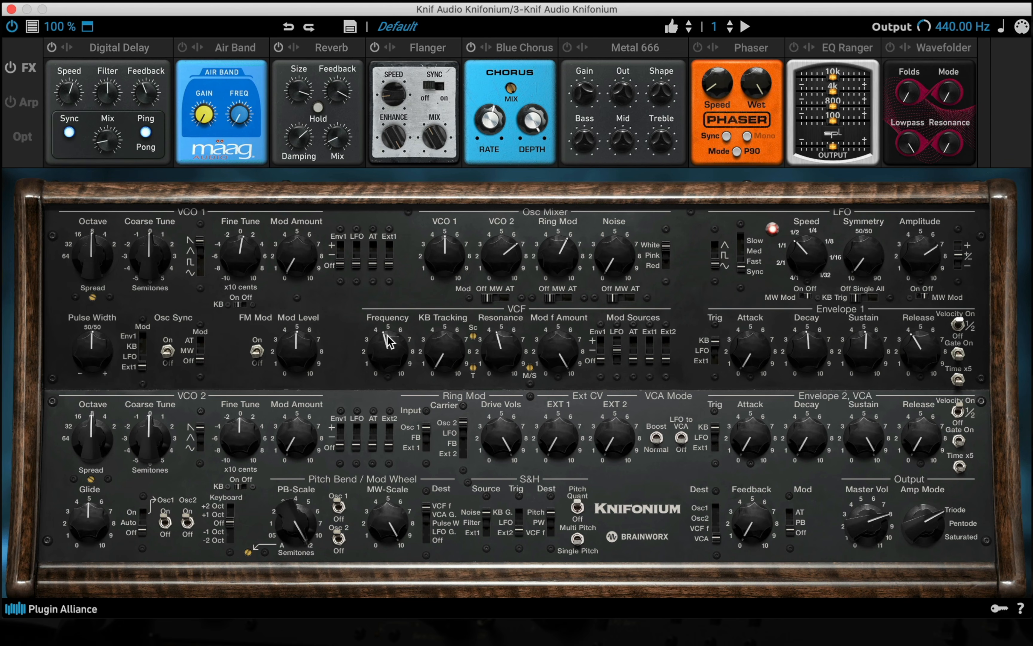
mouse_move(386, 338)
left_mouse_down()
mouse_move(392, 327)
mouse_move(391, 353)
left_mouse_up()
left_click_drag(483, 273, 482, 291)
left_click_drag(382, 340, 410, 365)
Step: Audition a high VCF Resonance with Frequency sweeps, then bring the Resonance down to 0
left_click_drag(495, 368, 512, 326)
left_click_drag(391, 354, 400, 345)
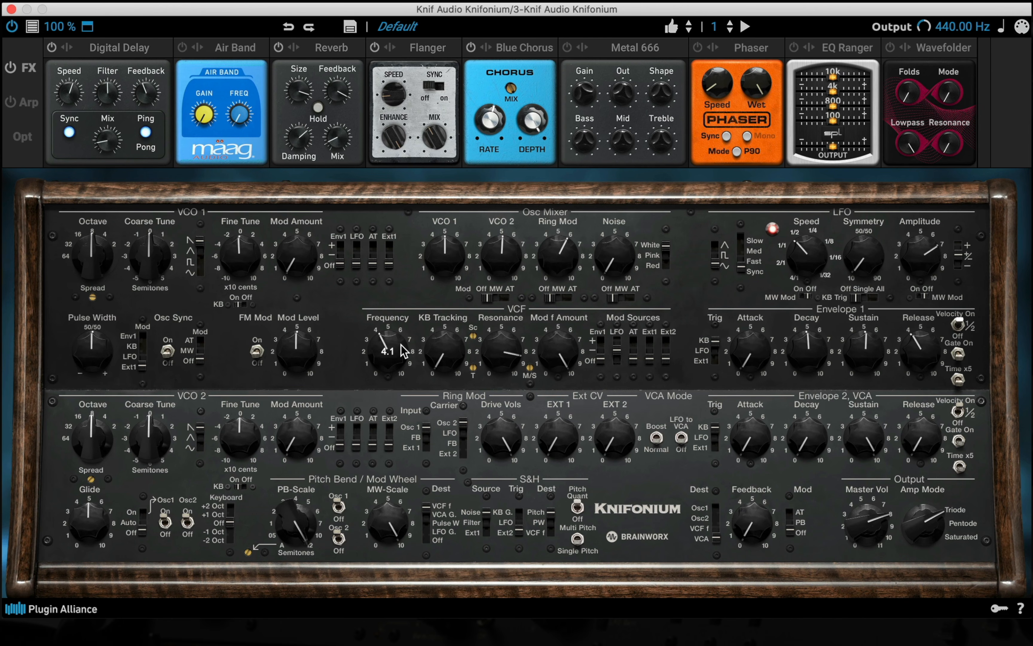
left_click_drag(491, 345, 489, 508)
mouse_move(406, 347)
left_mouse_down()
mouse_move(415, 321)
mouse_move(408, 342)
left_mouse_up()
Step: Detune VCO 2 slightly downward with Fine Tune, and raise the Ring Mod level to about 7, the Noise level slightly and the Master Vol
left_click_drag(231, 446, 231, 449)
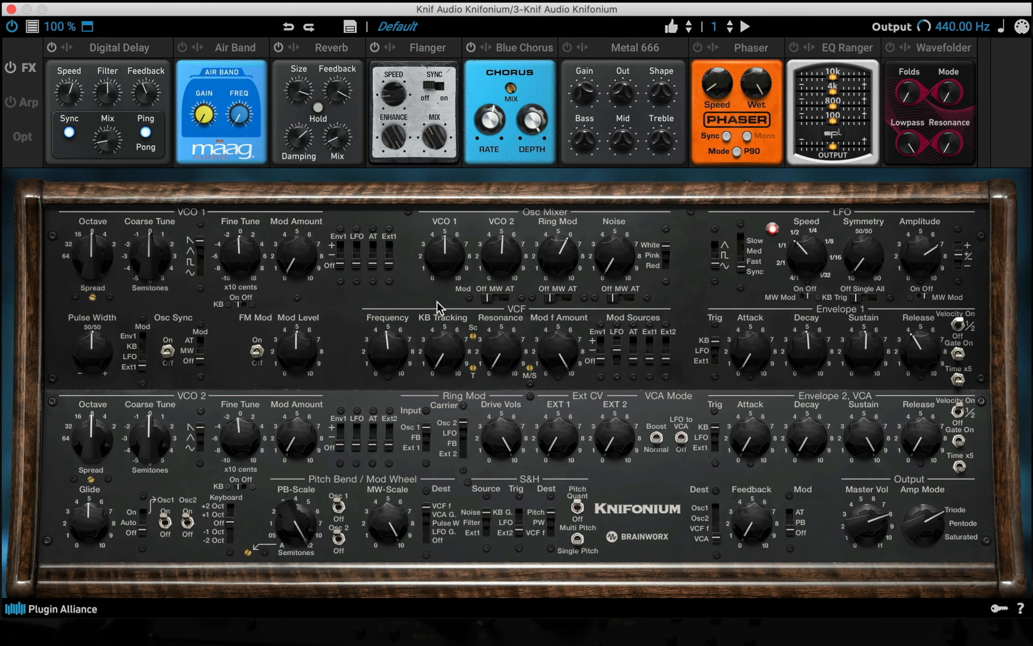
left_click_drag(545, 263, 546, 256)
left_click_drag(863, 517, 866, 508)
left_click_drag(545, 259, 547, 254)
left_click_drag(622, 250, 623, 253)
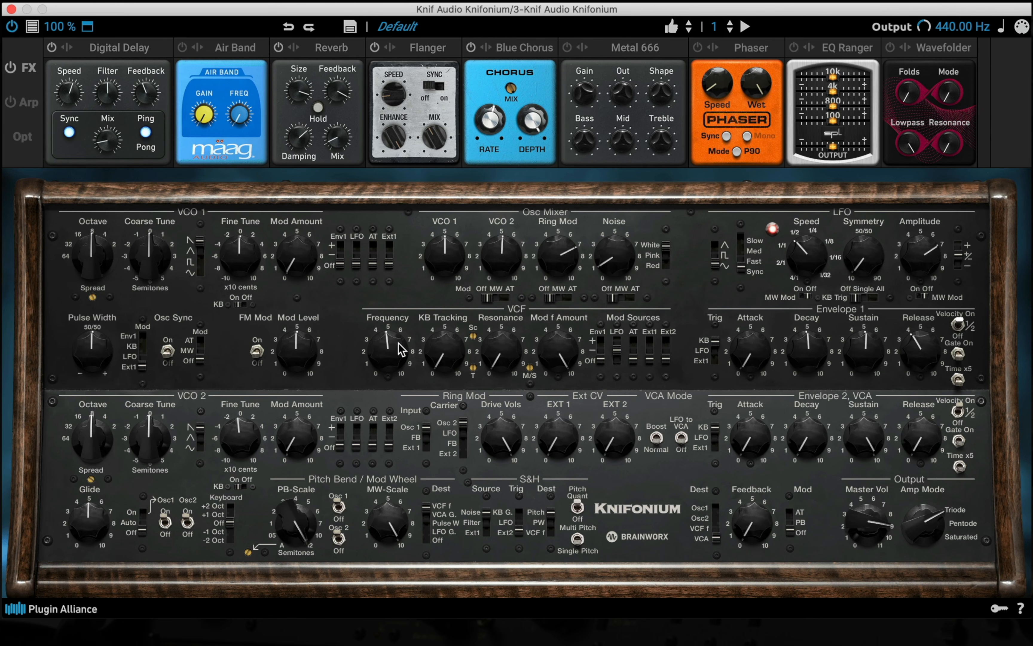
Step: Raise the Reverb Mix and audition it with VCF Frequency sweeps, settling the Frequency at about 4
left_click_drag(398, 341, 391, 347)
left_click_drag(333, 140, 347, 132)
mouse_move(391, 341)
left_mouse_down()
mouse_move(386, 370)
mouse_move(402, 316)
mouse_move(404, 352)
left_mouse_up()
left_click_drag(370, 357, 401, 352)
mouse_move(399, 378)
left_mouse_down()
mouse_move(400, 388)
mouse_move(402, 341)
mouse_move(404, 378)
left_mouse_up()
left_click_drag(412, 377, 411, 376)
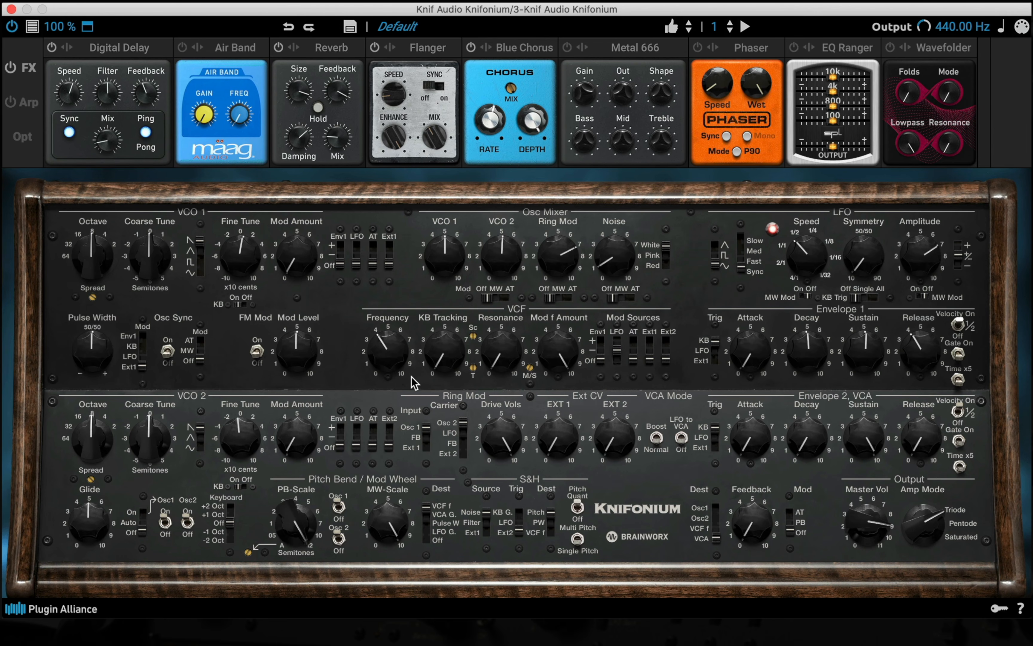